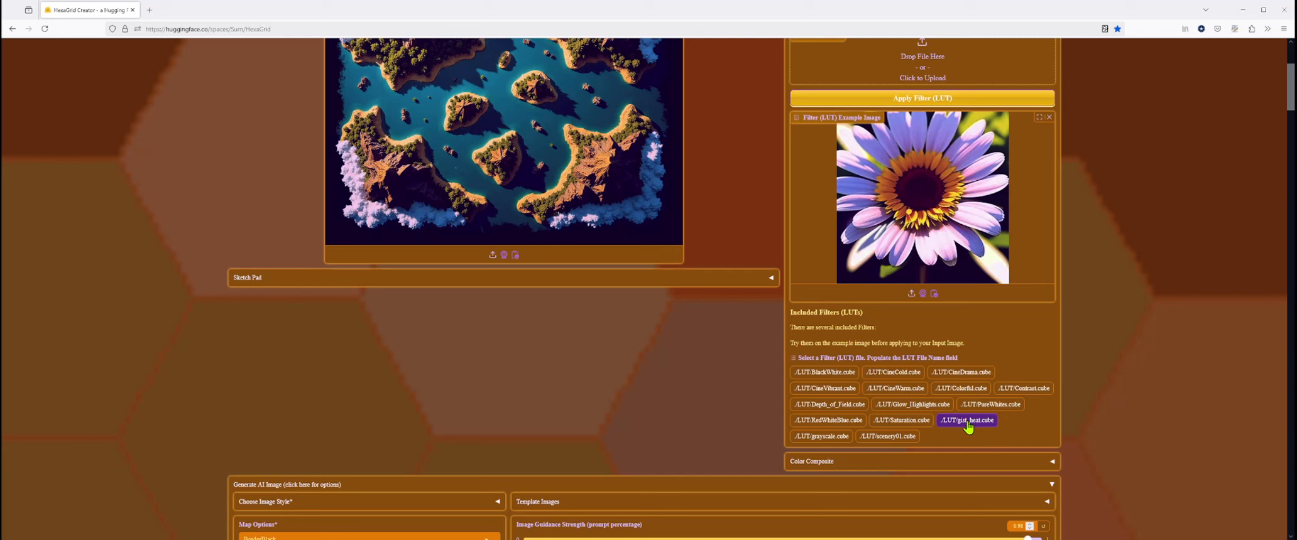
- Preview the grayscale.cube filter and select the gist_heat.cube filter on the flower example image
left_click(813, 436)
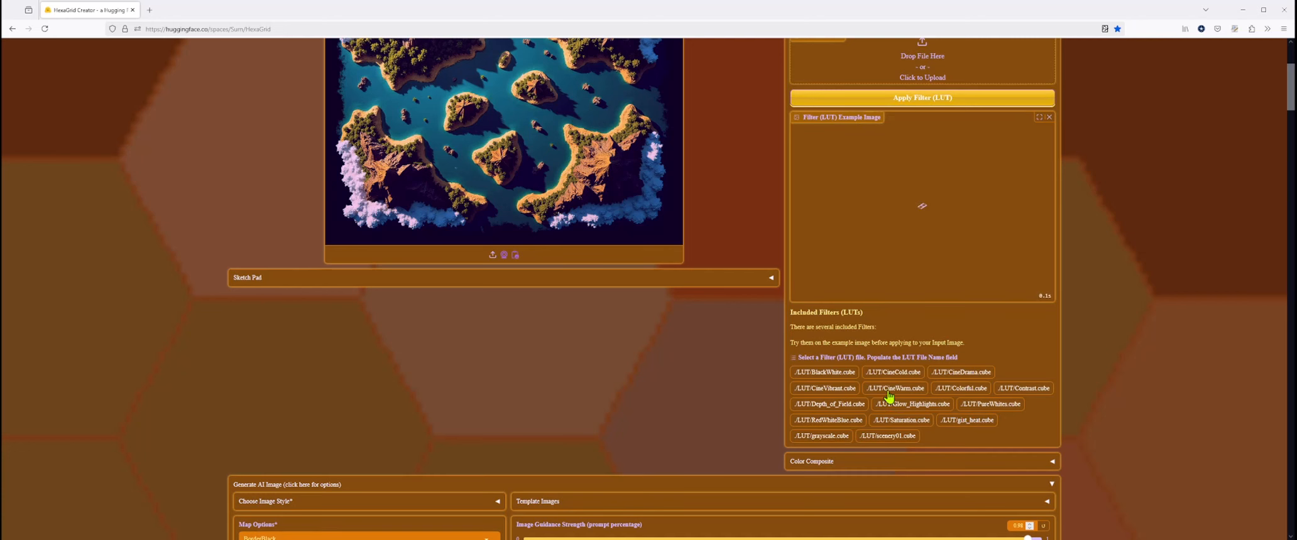
left_click(967, 424)
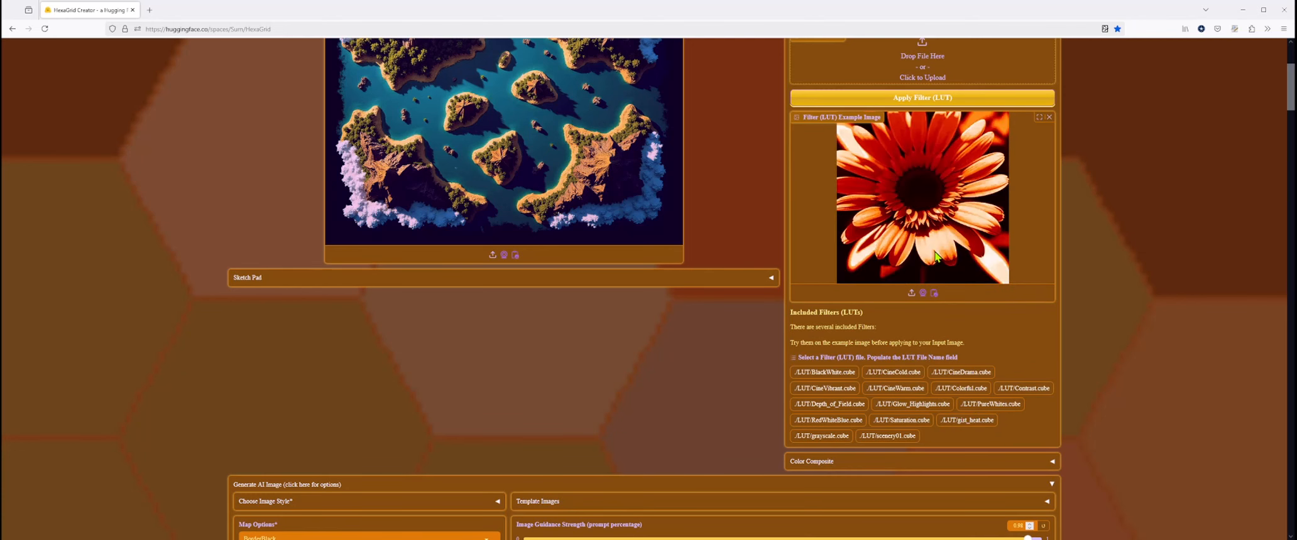
scroll(502, 186, "up", 2)
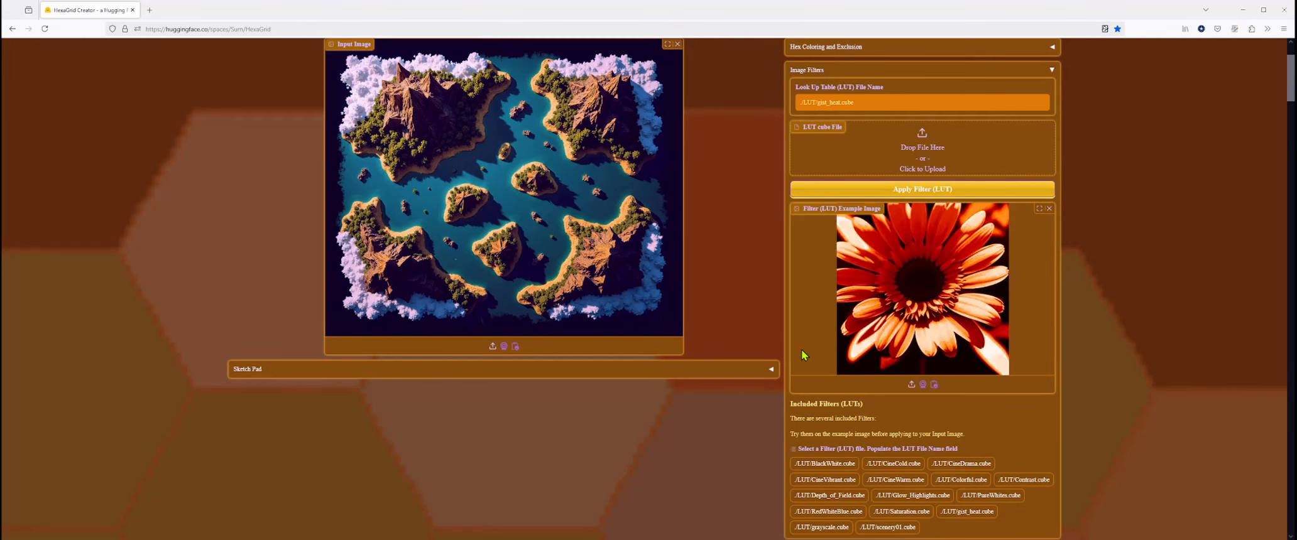
scroll(751, 388, "down", 3)
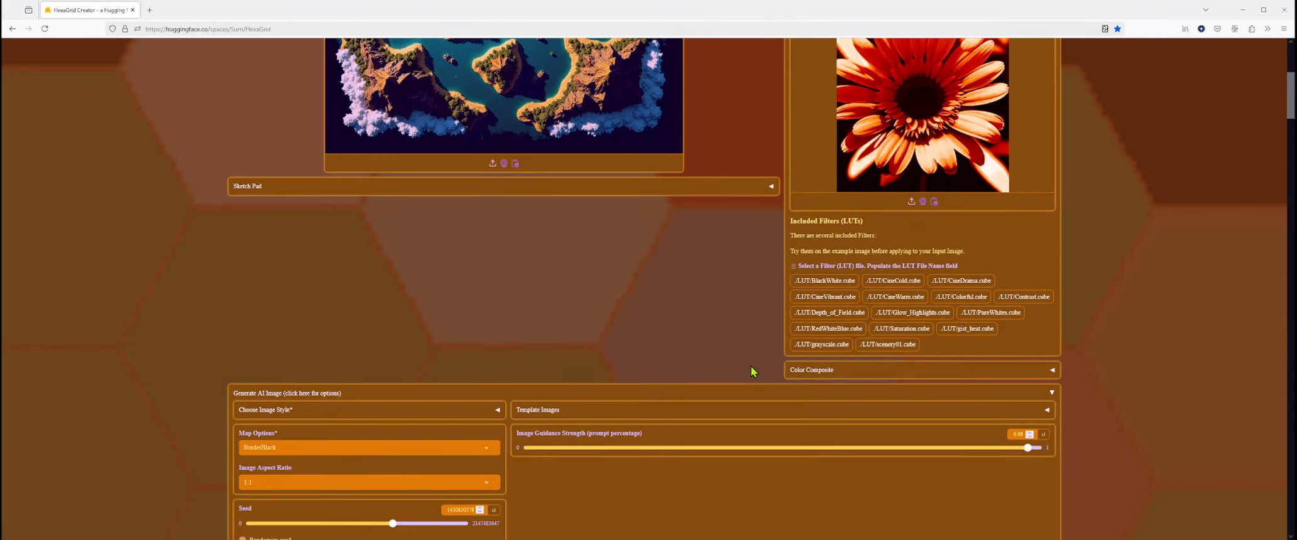
- Open the Hex Coloring and Exclusion settings, toggle filling hexes with color from the image, and collapse the section
scroll(741, 352, "up", 4)
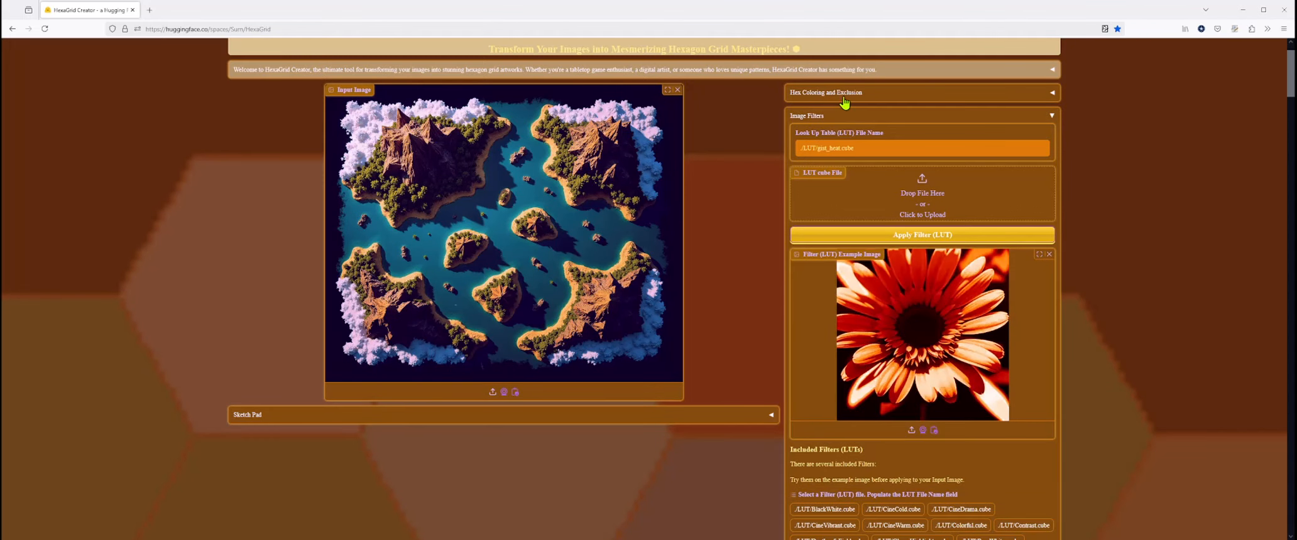
left_click(847, 95)
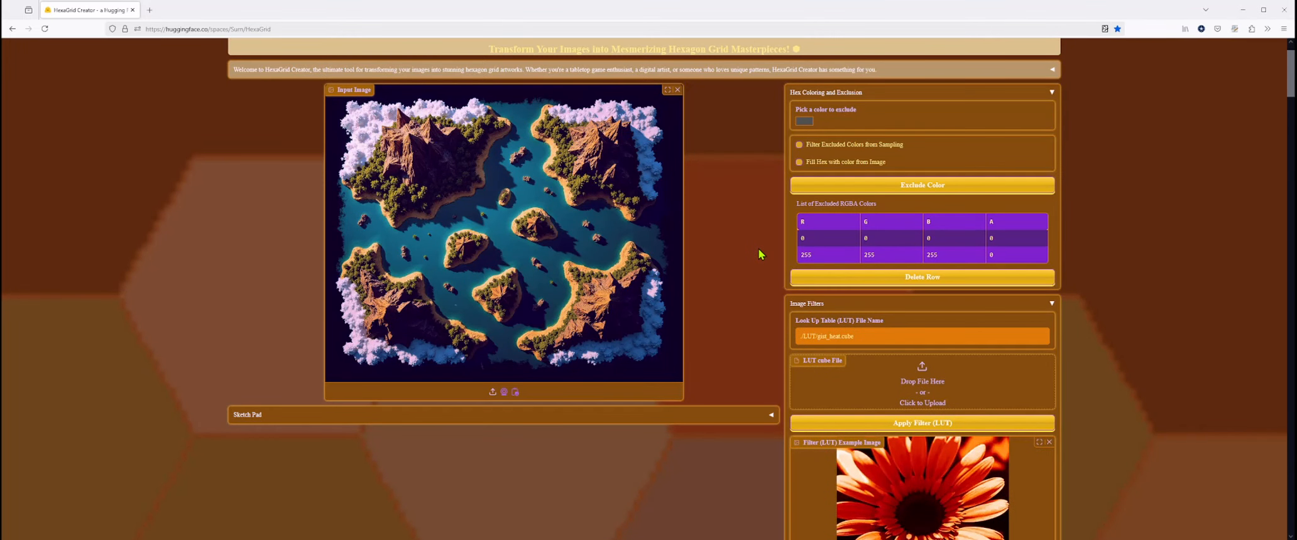
scroll(759, 248, "up", 2)
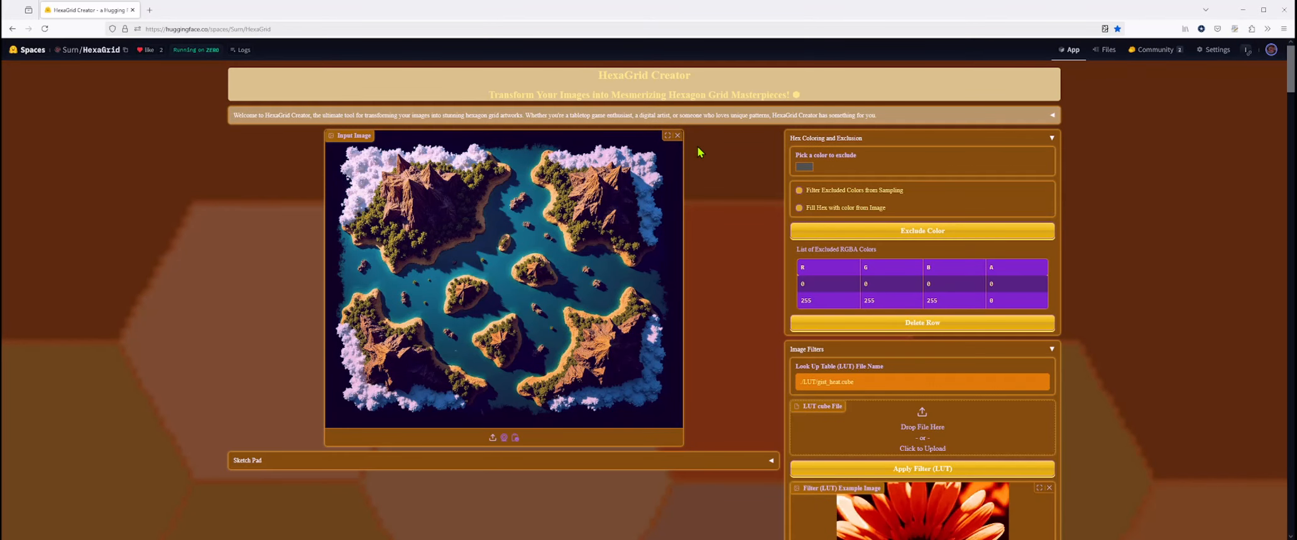
left_click(799, 210)
left_click(878, 145)
- Collapse the AI image generation options and review the advanced hexagon settings with the grid and overlay images
scroll(720, 269, "down", 8)
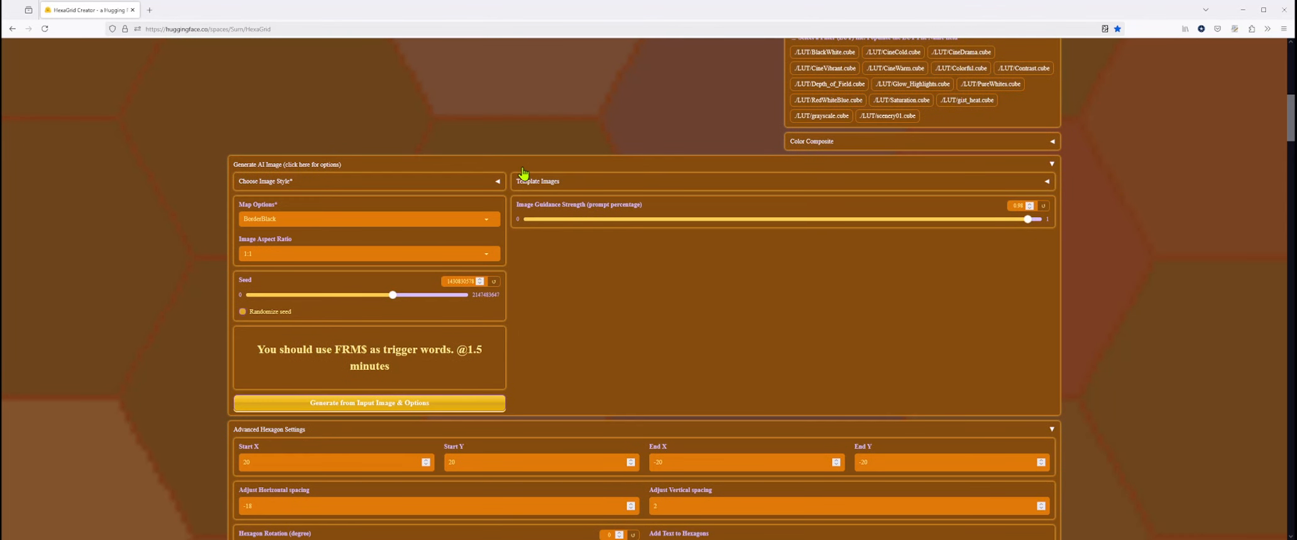
left_click(526, 166)
scroll(129, 339, "down", 3)
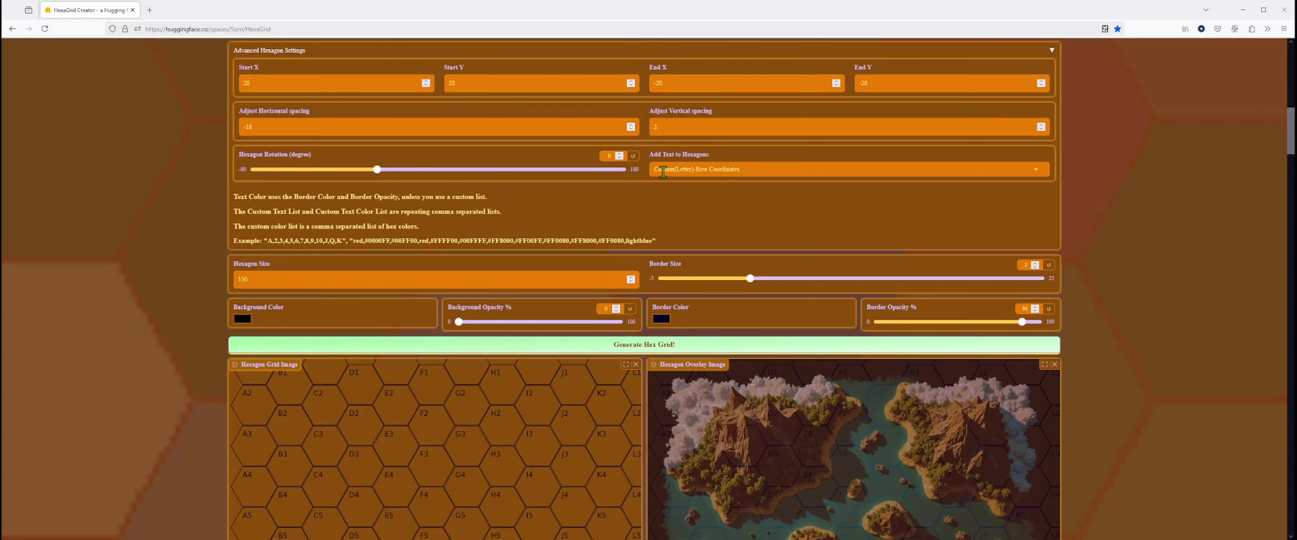
scroll(495, 357, "down", 1)
scroll(532, 329, "down", 3)
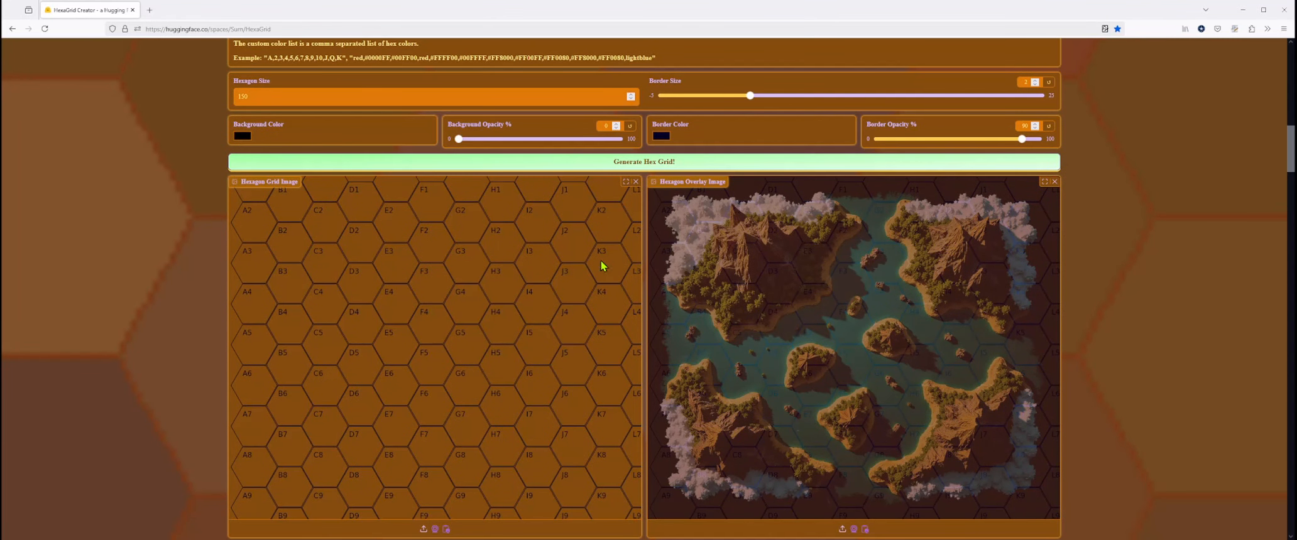
scroll(600, 324, "down", 2)
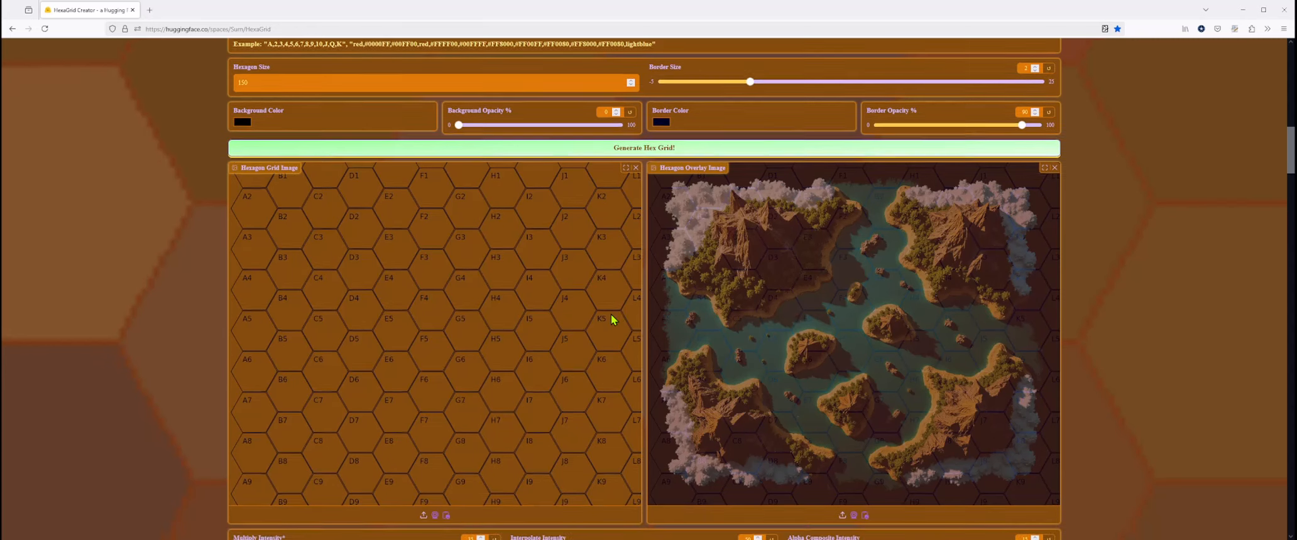
scroll(909, 288, "up", 3)
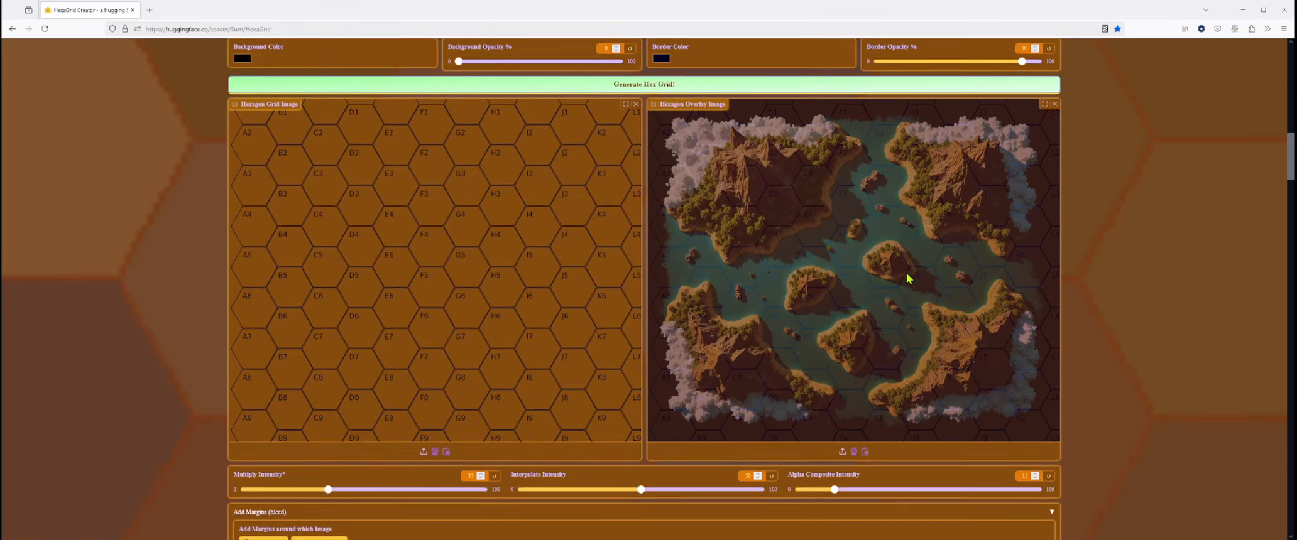
- Raise the Alpha Composite Intensity of the hexagon overlay image to about 88
scroll(906, 277, "down", 1)
scroll(906, 272, "down", 3)
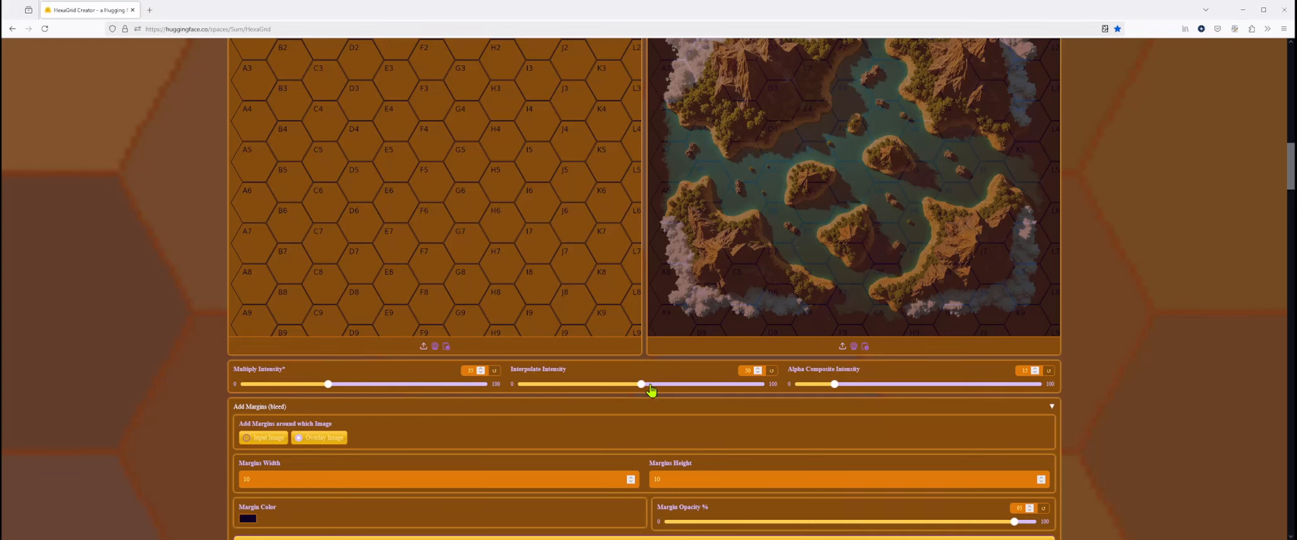
left_click(1011, 384)
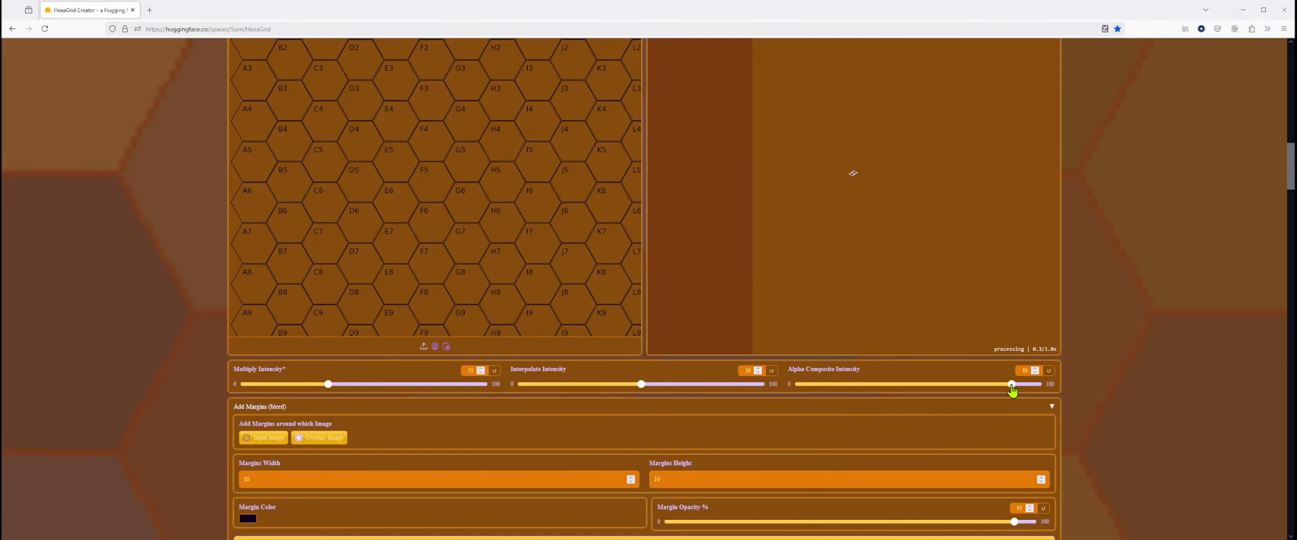
scroll(977, 374, "up", 3)
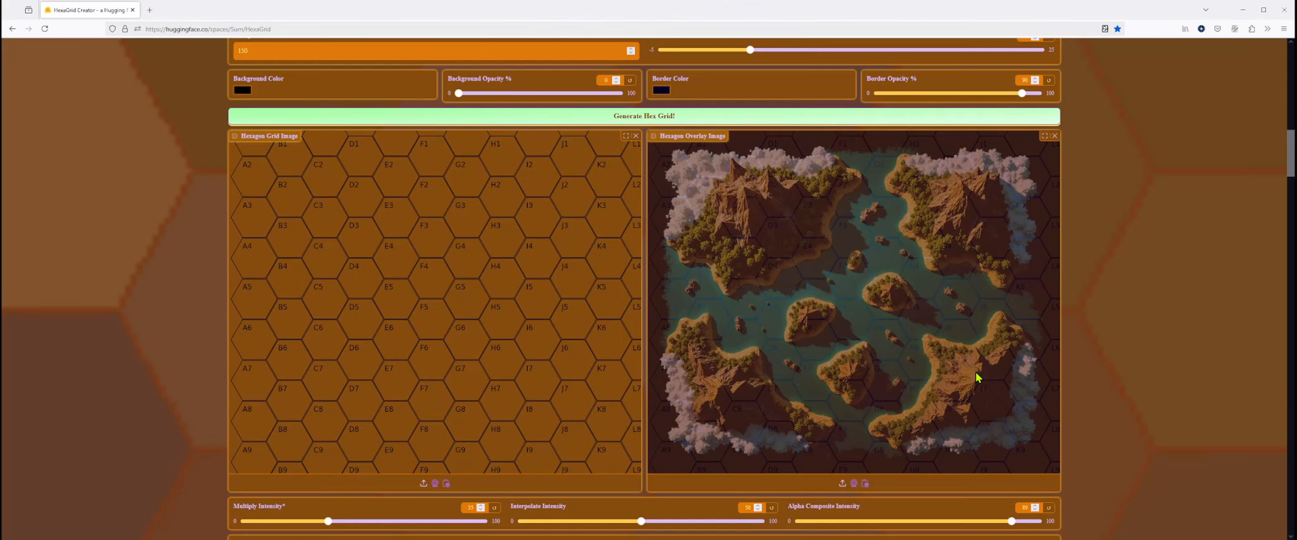
scroll(978, 375, "down", 1)
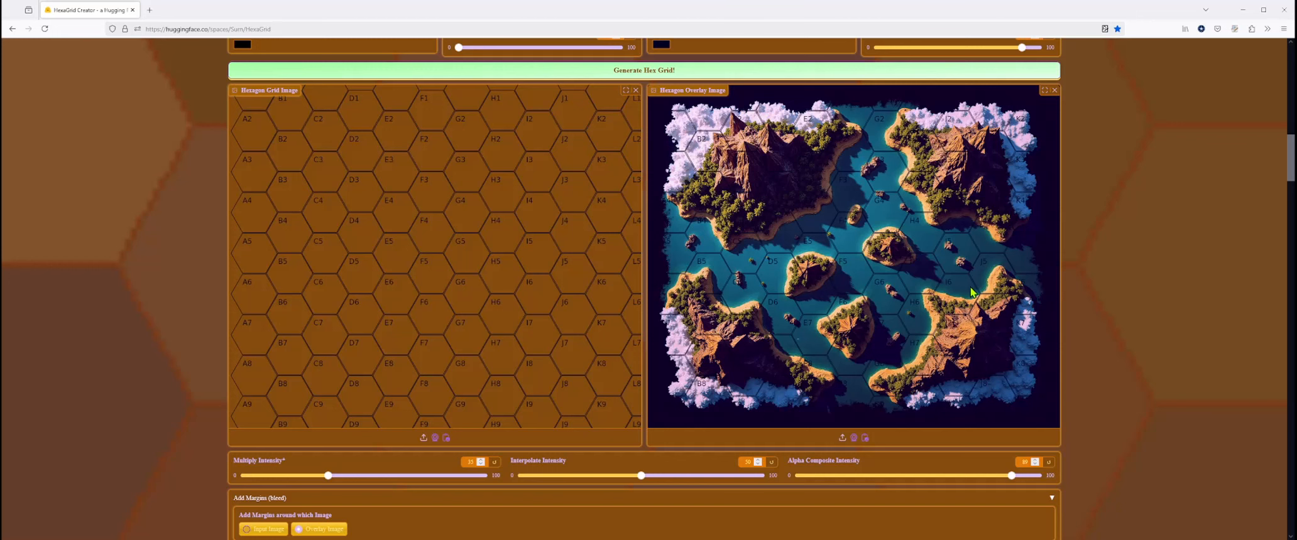
- Examine the bleed margin settings and inspect the borders and hex labels of the full image with margins
scroll(673, 346, "down", 3)
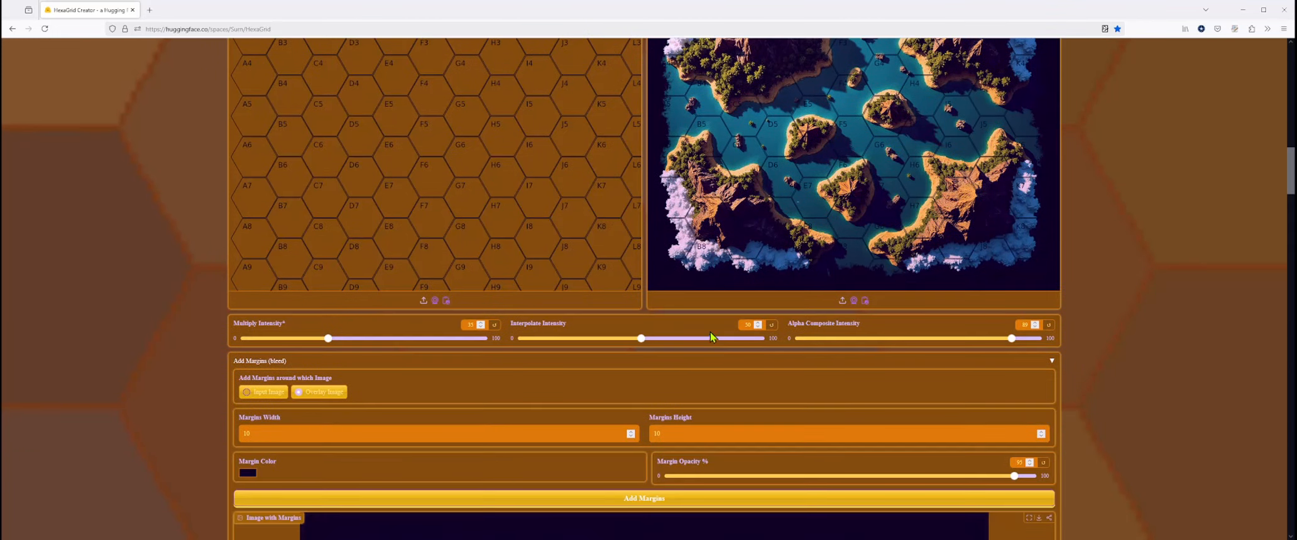
scroll(710, 331, "up", 3)
scroll(774, 322, "down", 3)
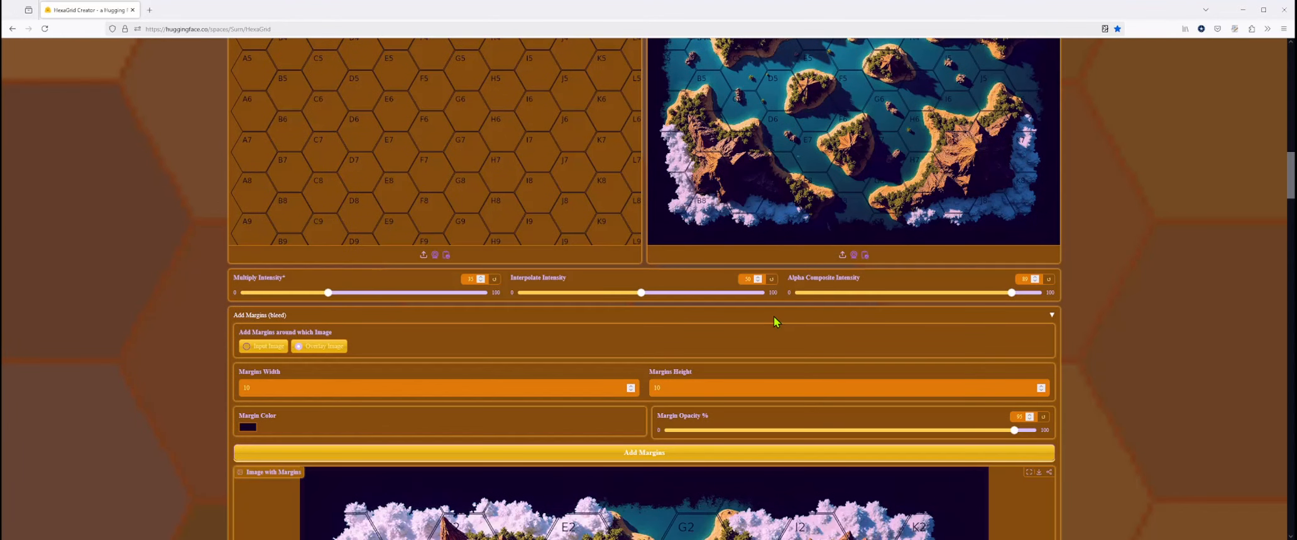
scroll(551, 323, "down", 4)
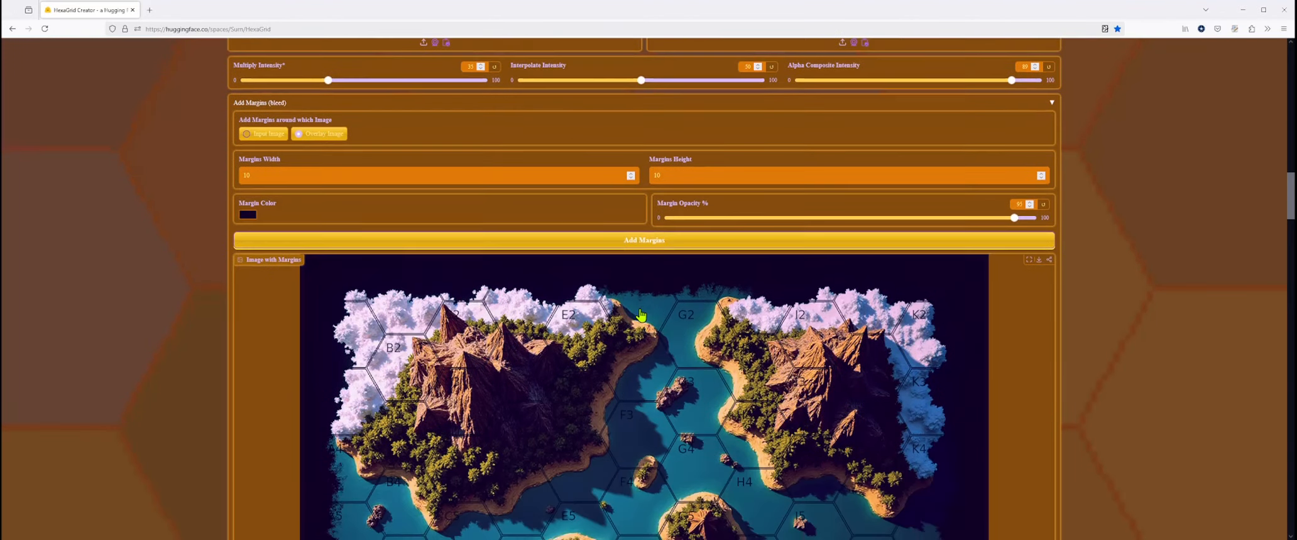
scroll(478, 236, "up", 2)
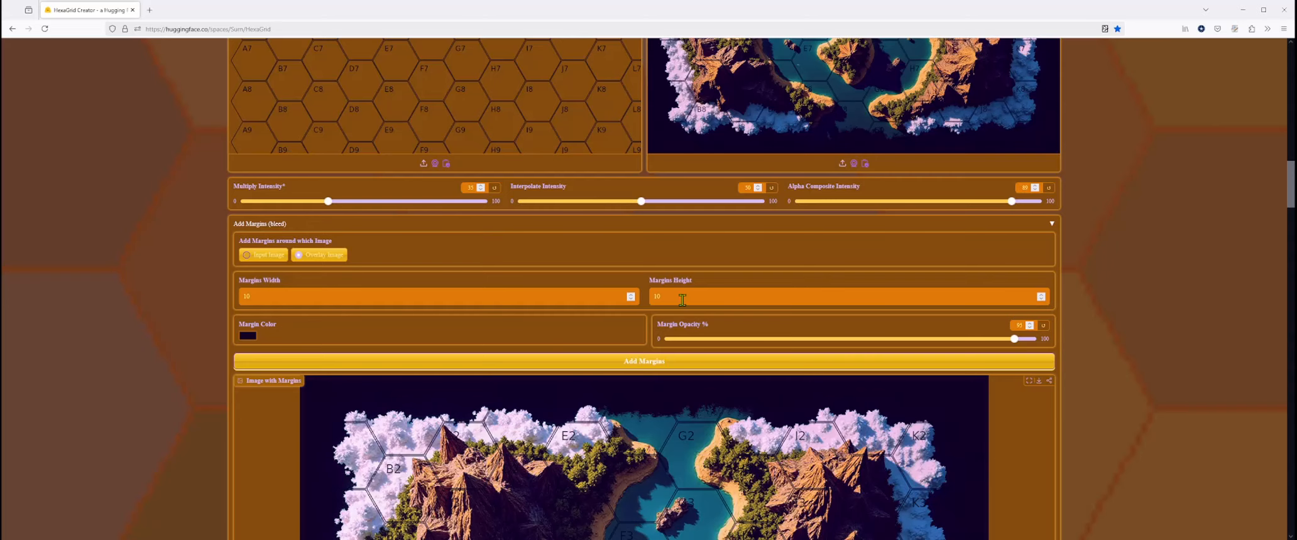
scroll(682, 300, "down", 6)
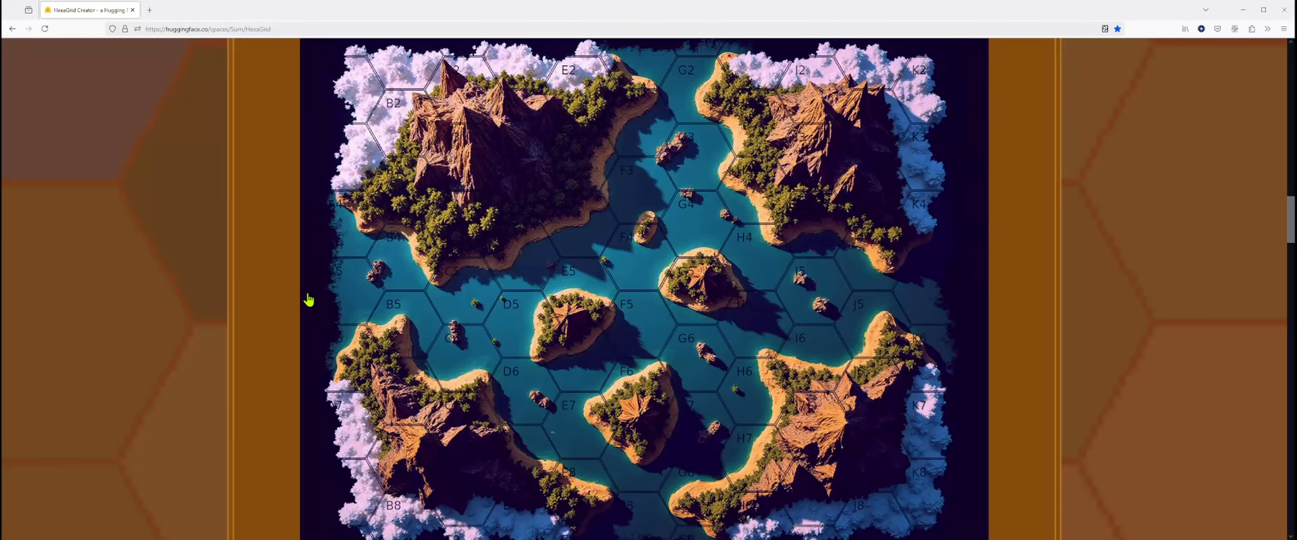
scroll(310, 327, "up", 2)
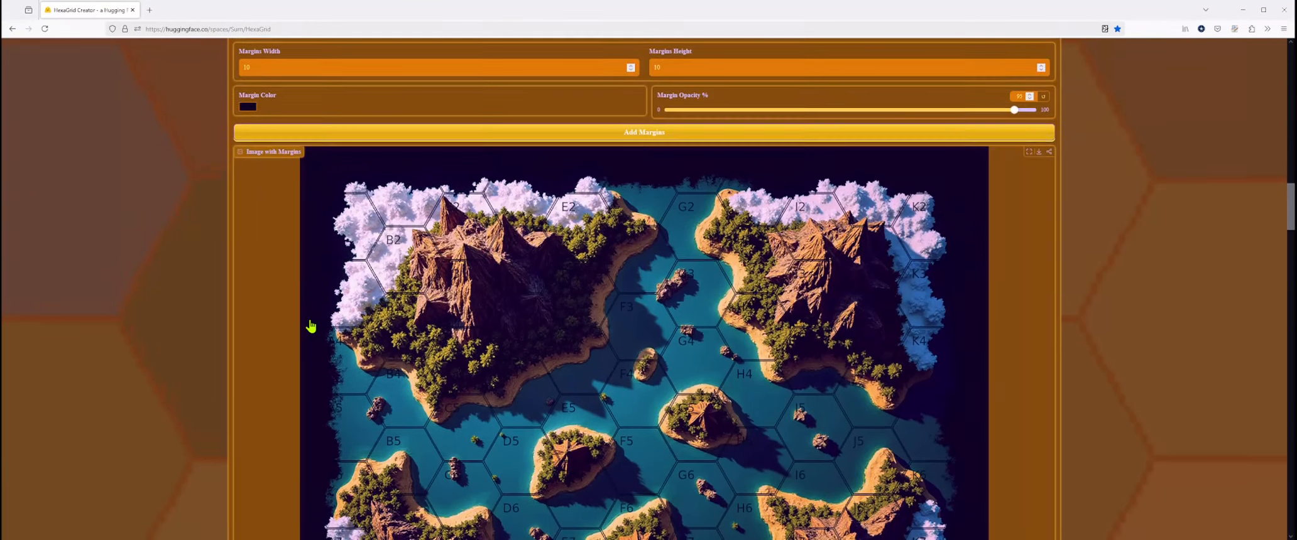
scroll(311, 326, "down", 4)
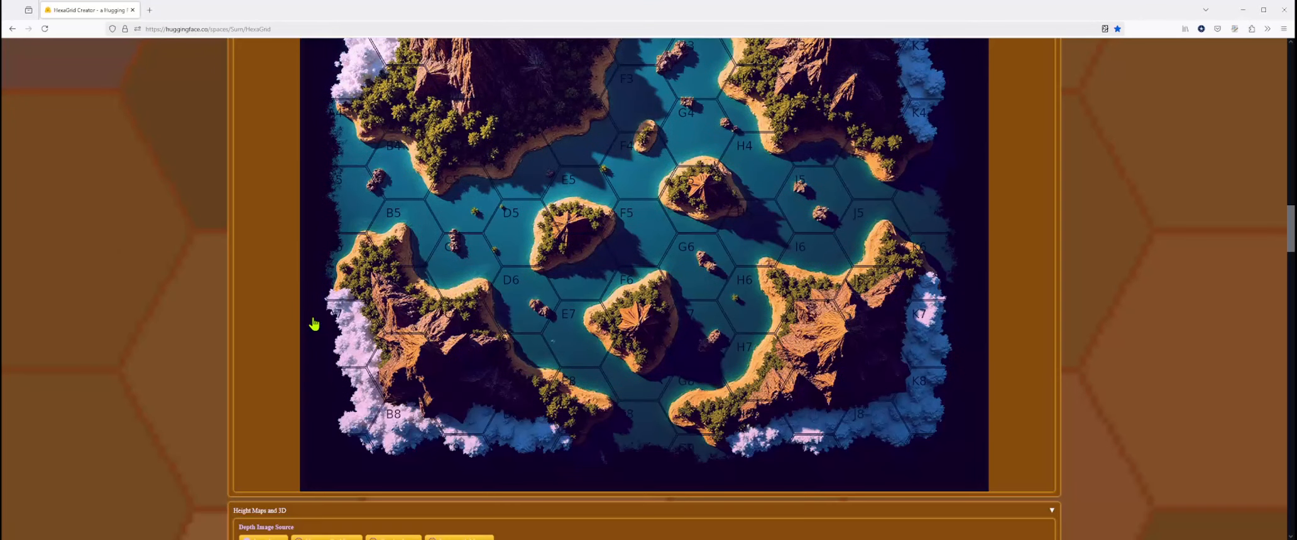
scroll(314, 325, "down", 1)
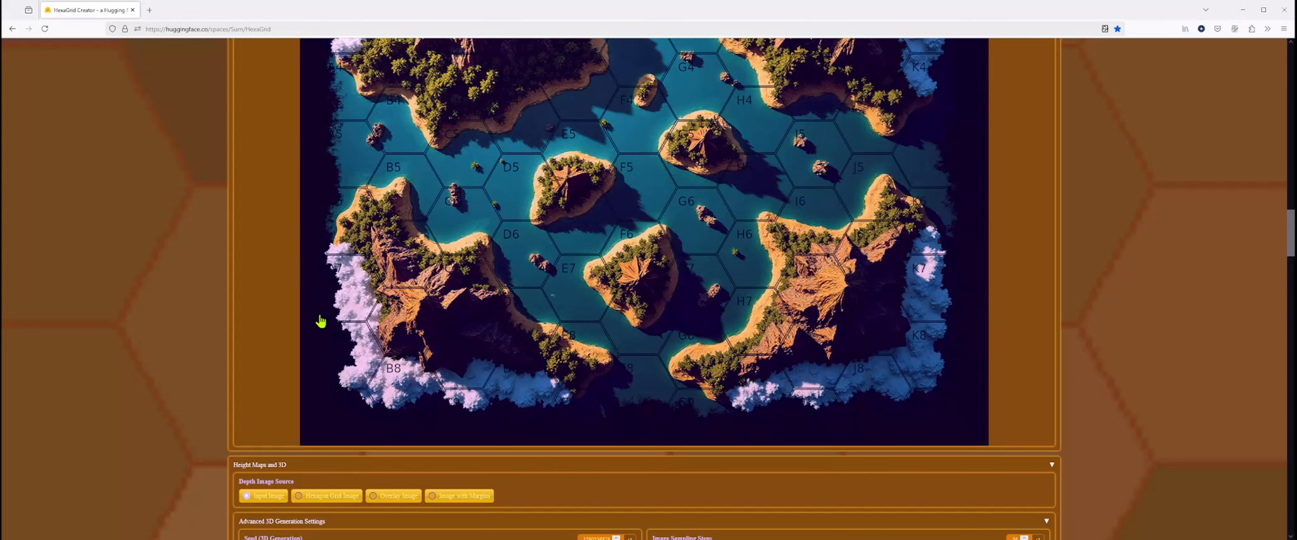
scroll(320, 321, "up", 3)
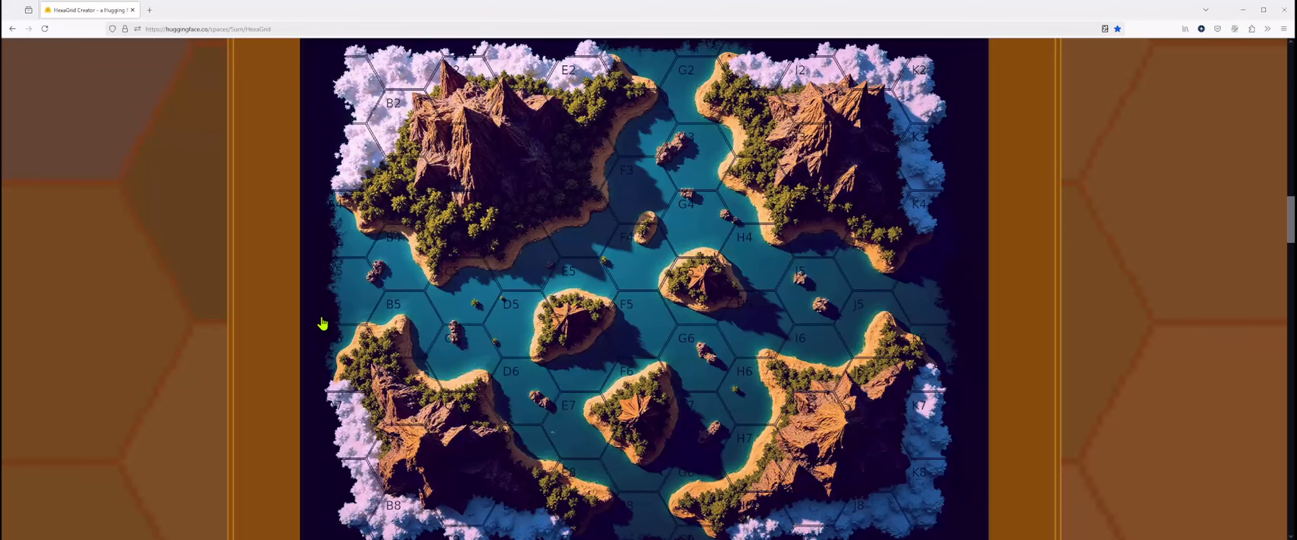
scroll(322, 324, "up", 2)
scroll(322, 324, "down", 4)
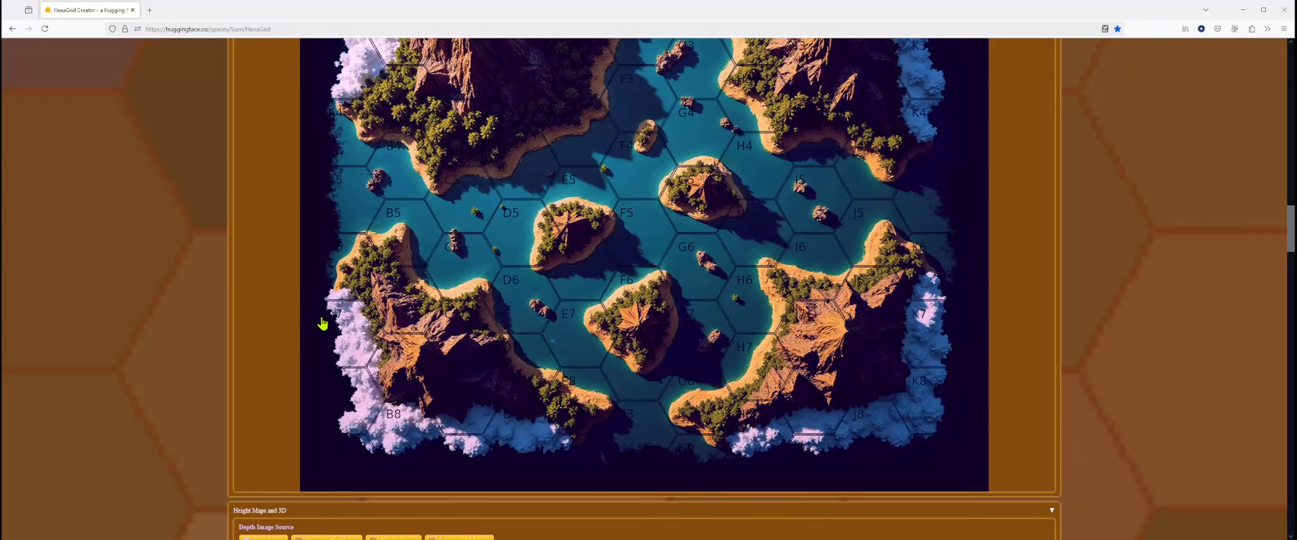
scroll(322, 324, "up", 3)
scroll(321, 324, "down", 3)
scroll(312, 371, "up", 9)
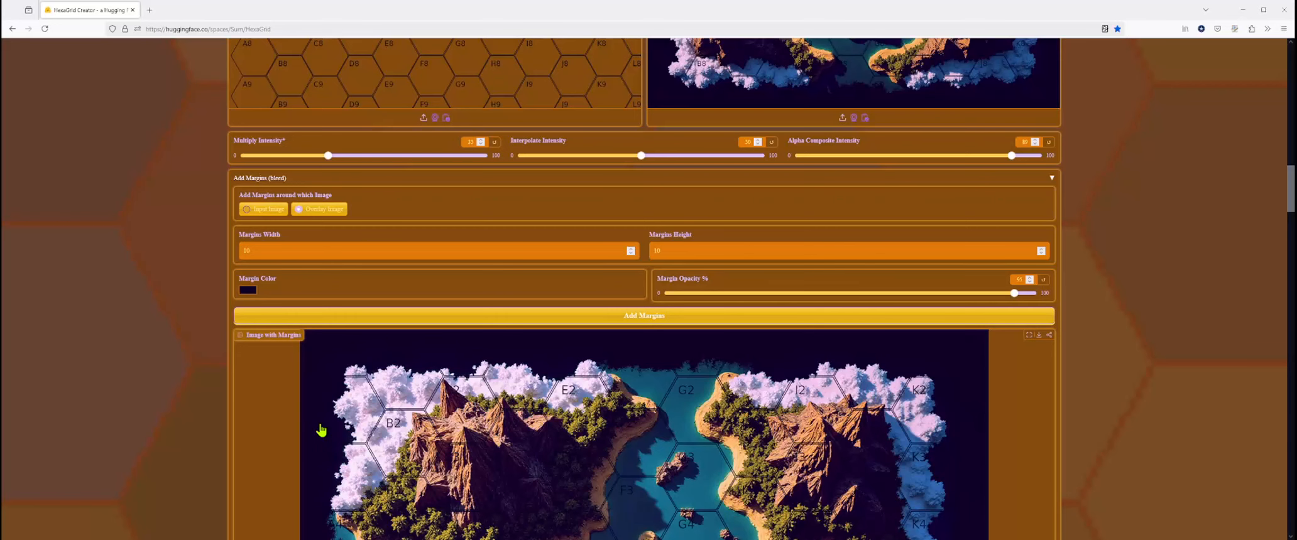
scroll(321, 429, "down", 8)
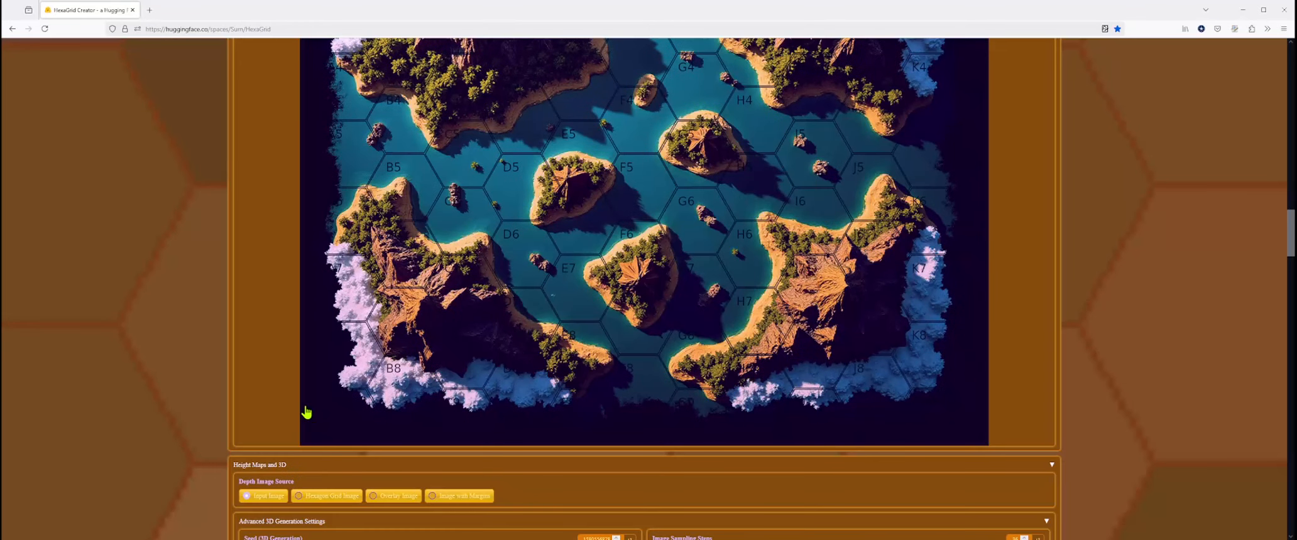
- Review the depth image source choices and the advanced 3D generation settings, collapsing and re-expanding the advanced section
scroll(306, 412, "down", 3)
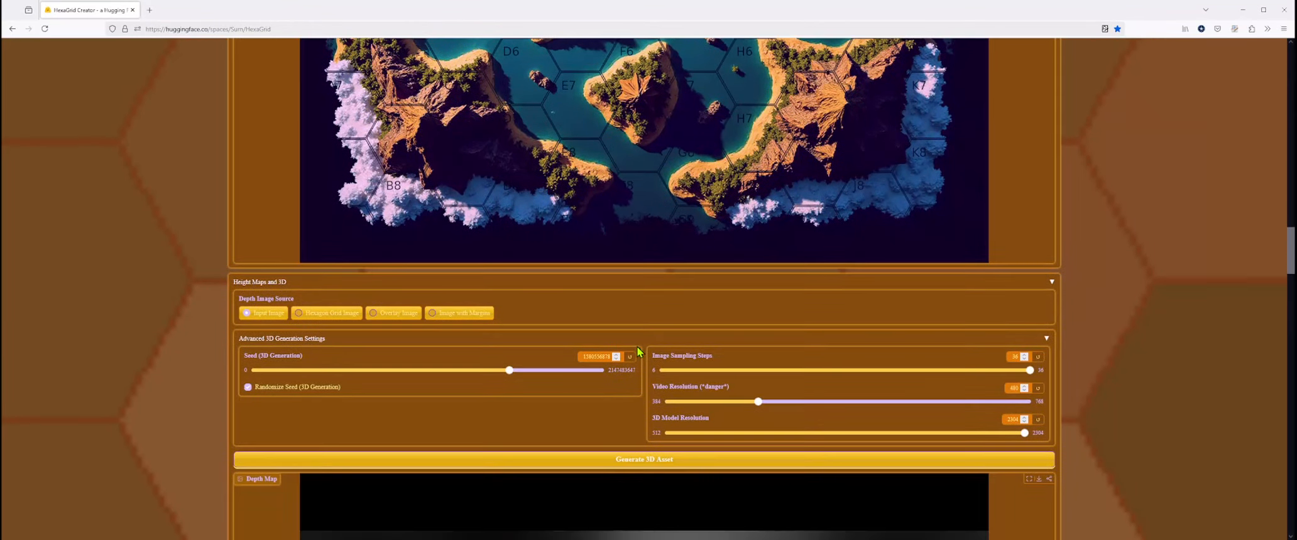
scroll(595, 346, "up", 7)
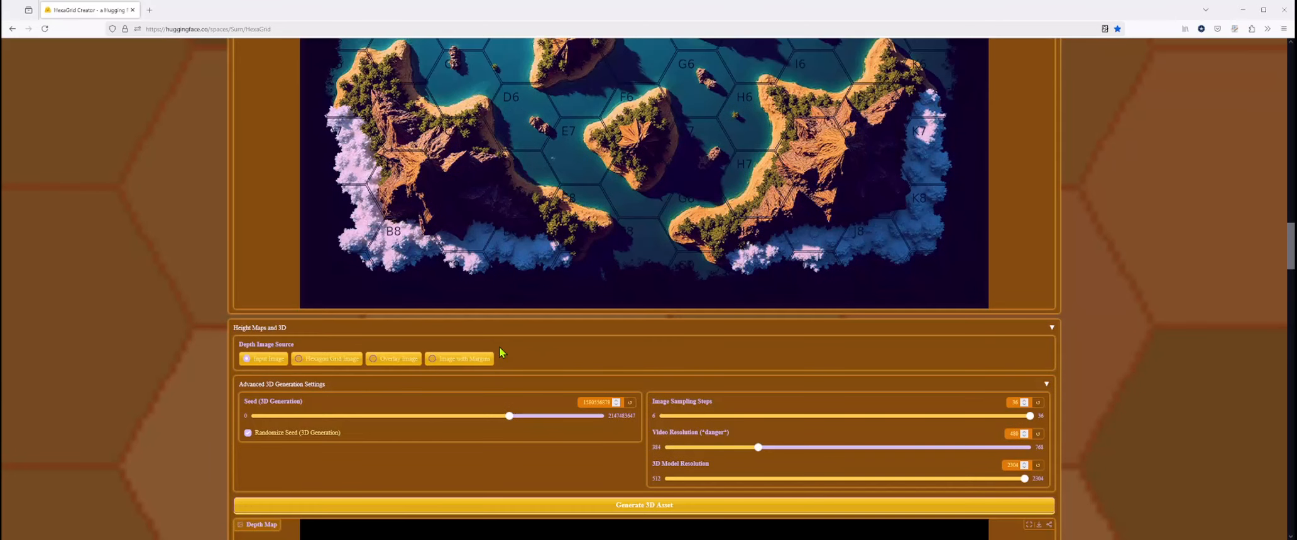
scroll(493, 357, "down", 8)
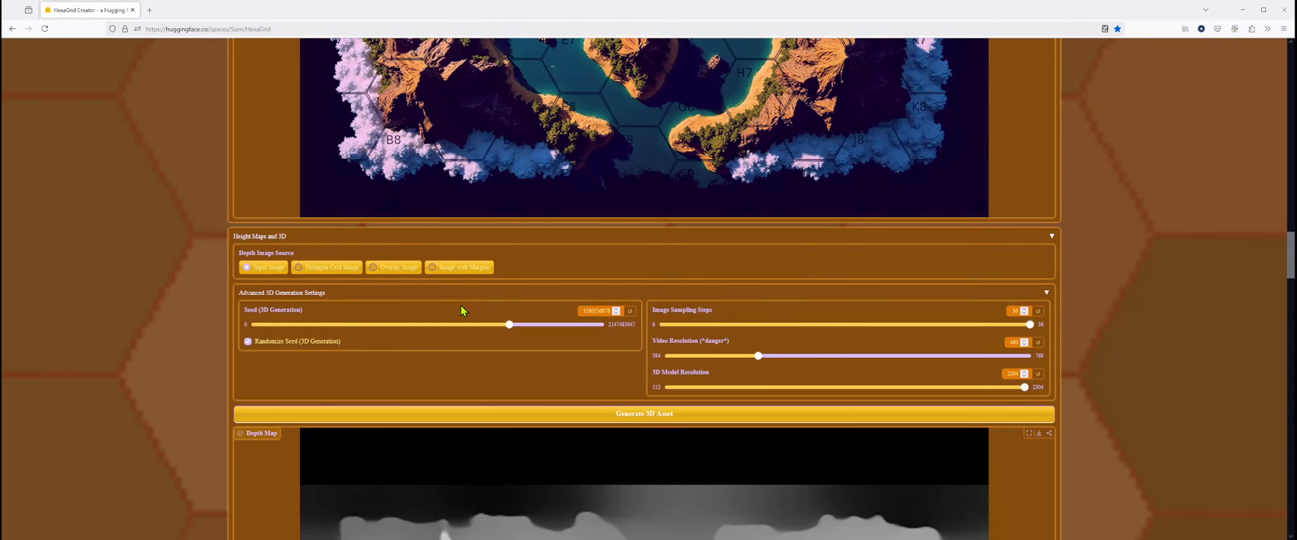
scroll(461, 304, "down", 2)
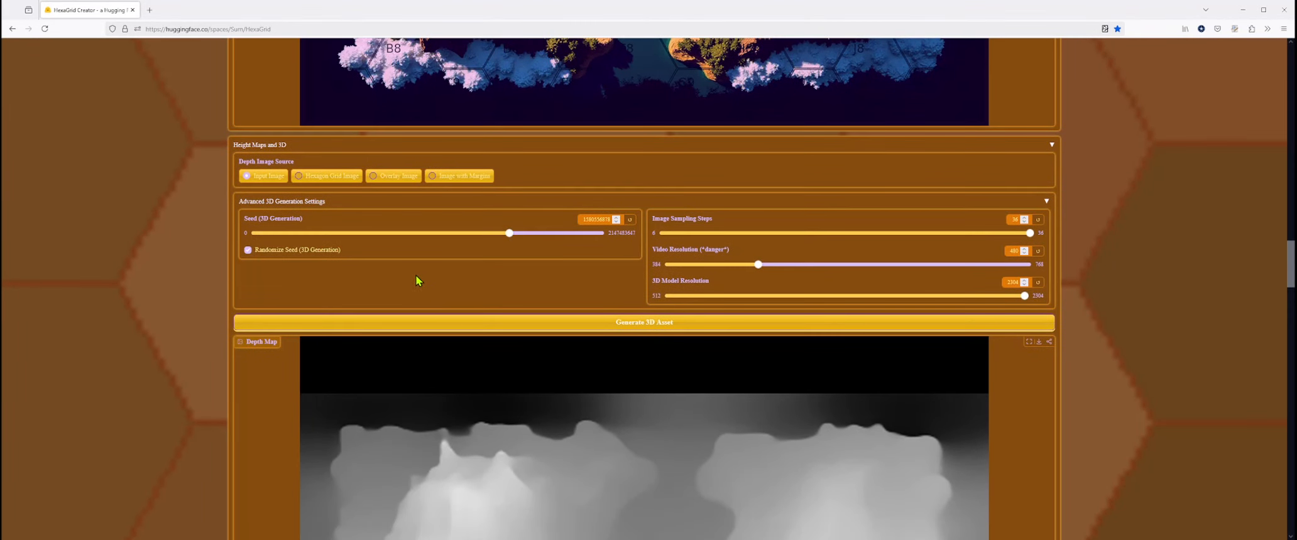
left_click(320, 202)
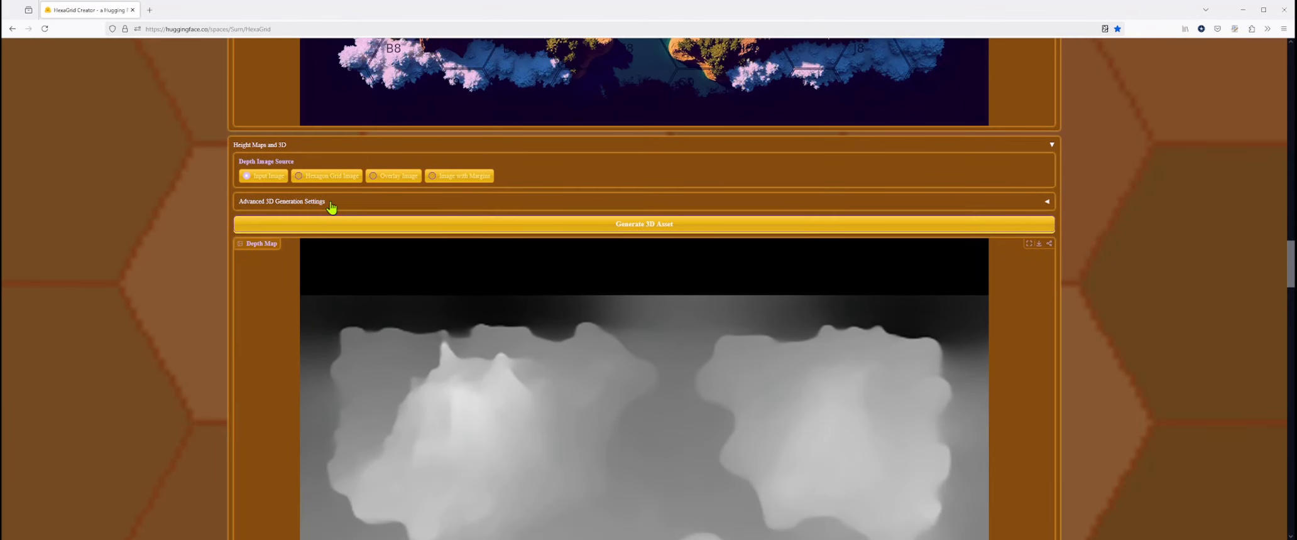
left_click(293, 205)
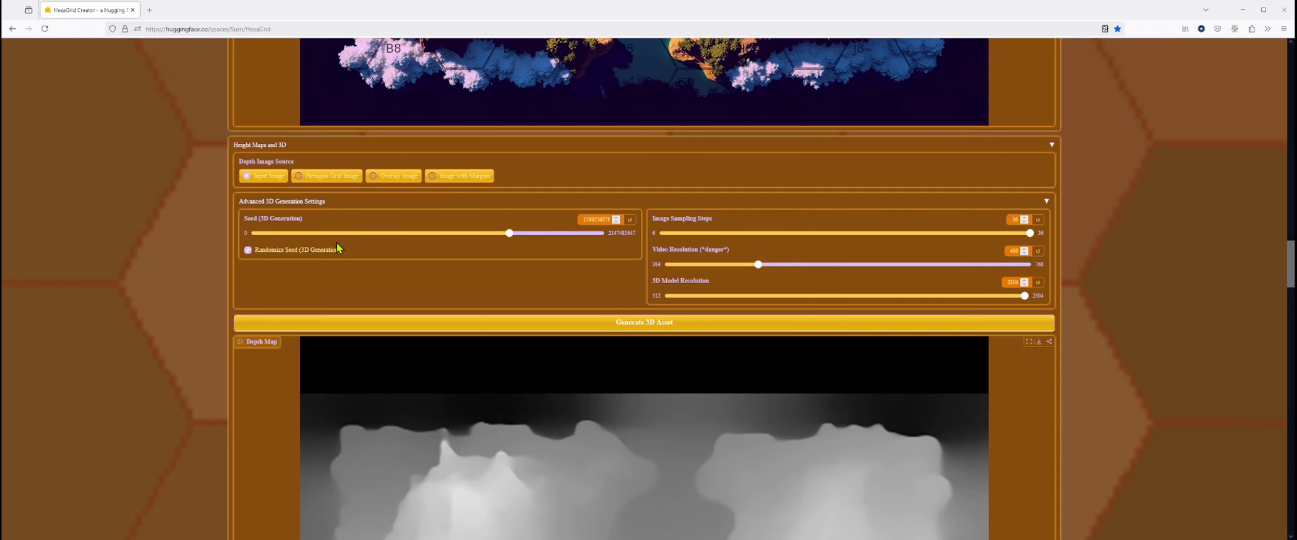
scroll(428, 274, "down", 5)
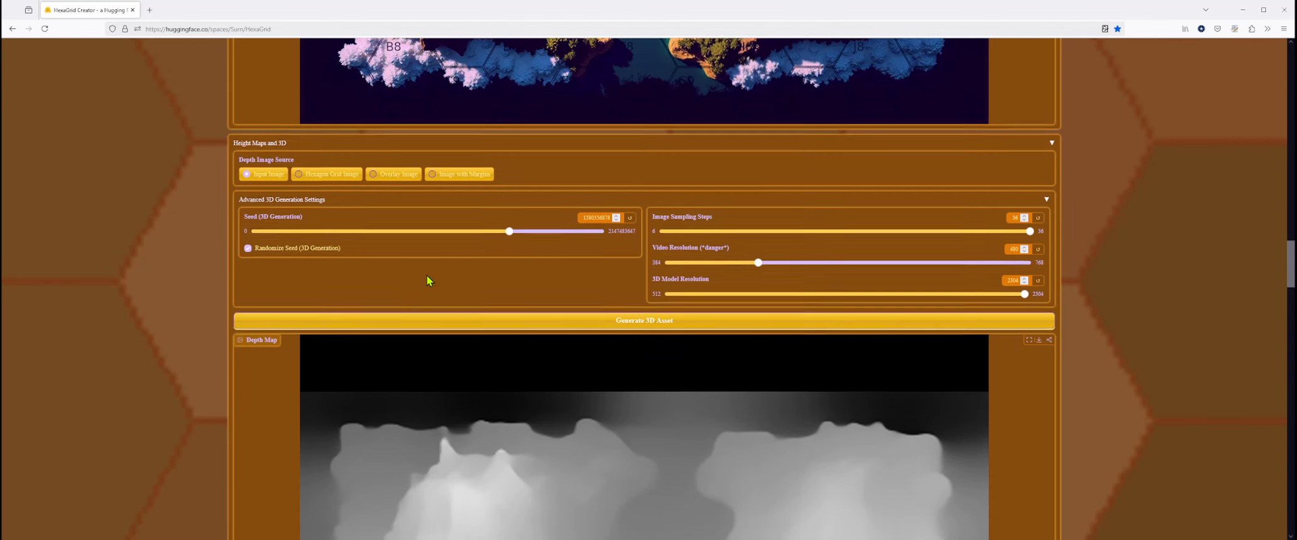
- Examine the generated depth map of the islands and the 3D asset video
scroll(428, 281, "down", 1)
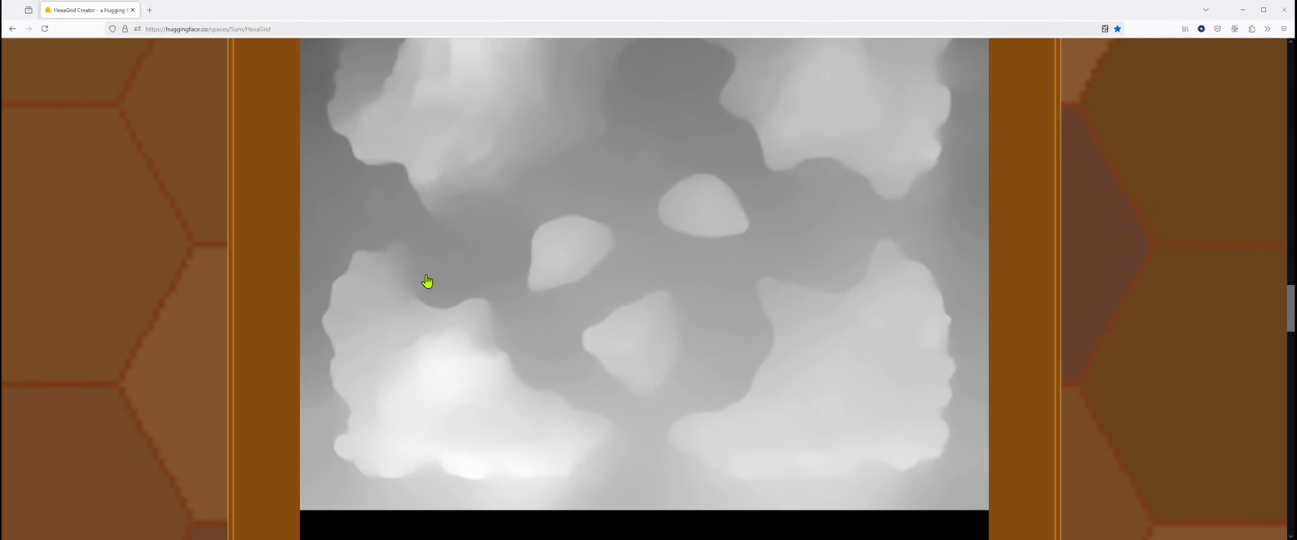
scroll(427, 281, "up", 2)
scroll(427, 282, "down", 2)
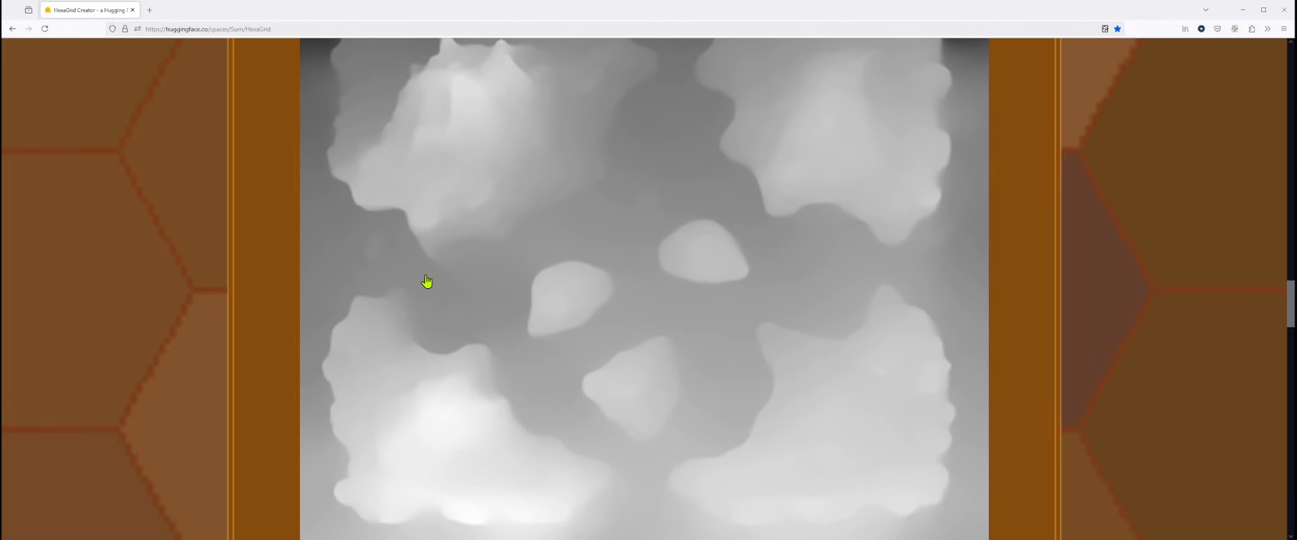
scroll(426, 282, "down", 2)
scroll(427, 282, "up", 3)
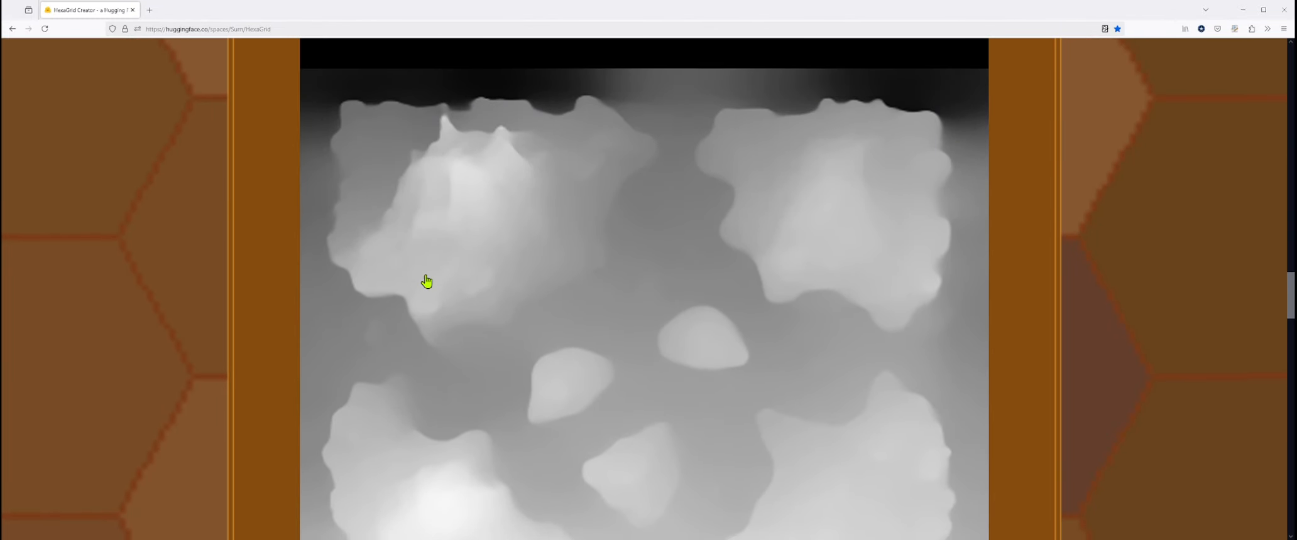
scroll(426, 281, "down", 6)
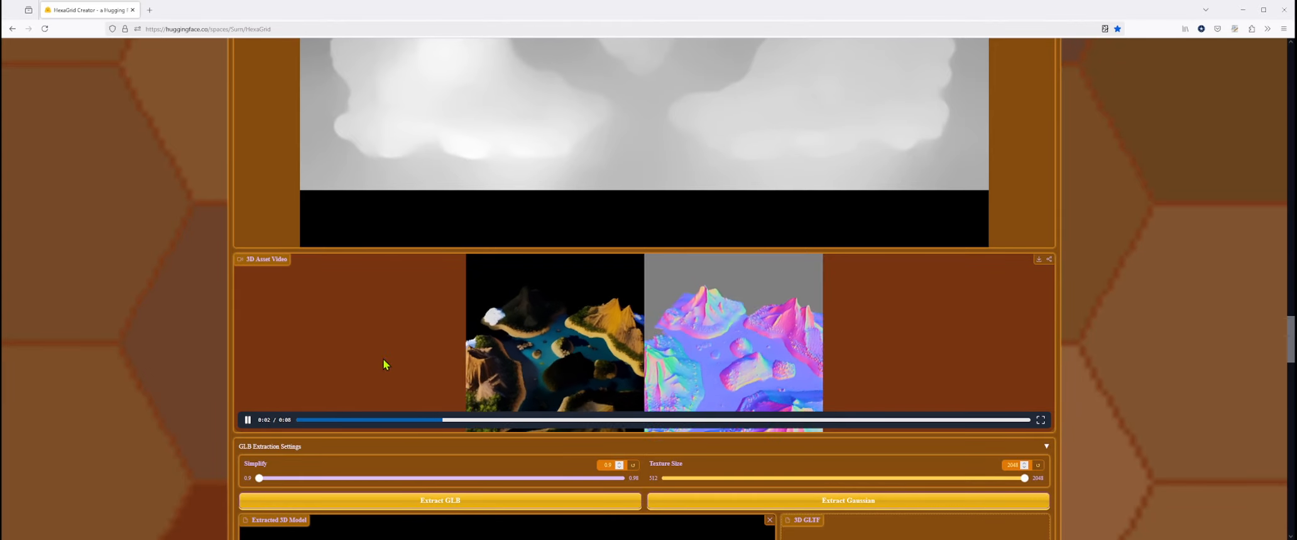
scroll(383, 359, "up", 10)
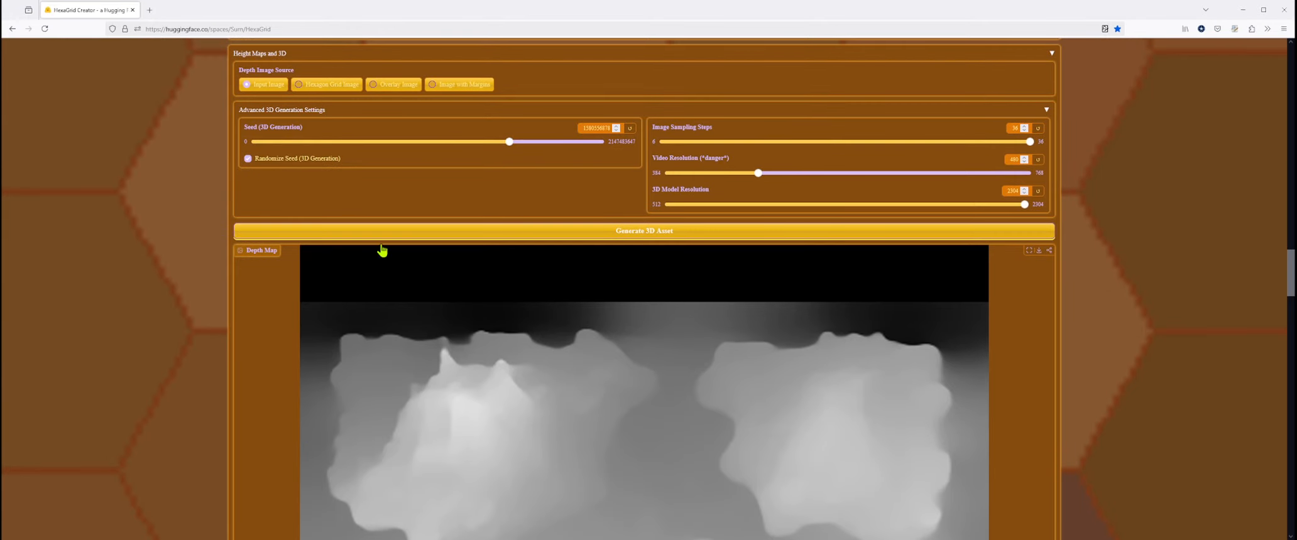
scroll(306, 420, "down", 10)
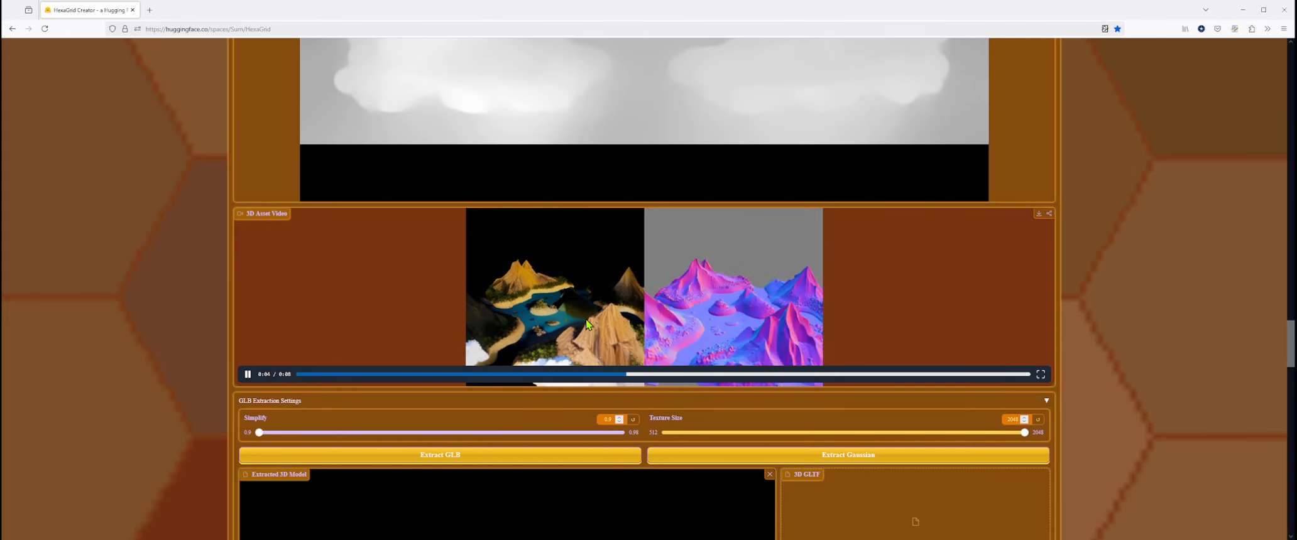
- Inspect the extracted 3D island model from several angles and distances by orbiting and zooming it
scroll(595, 325, "down", 5)
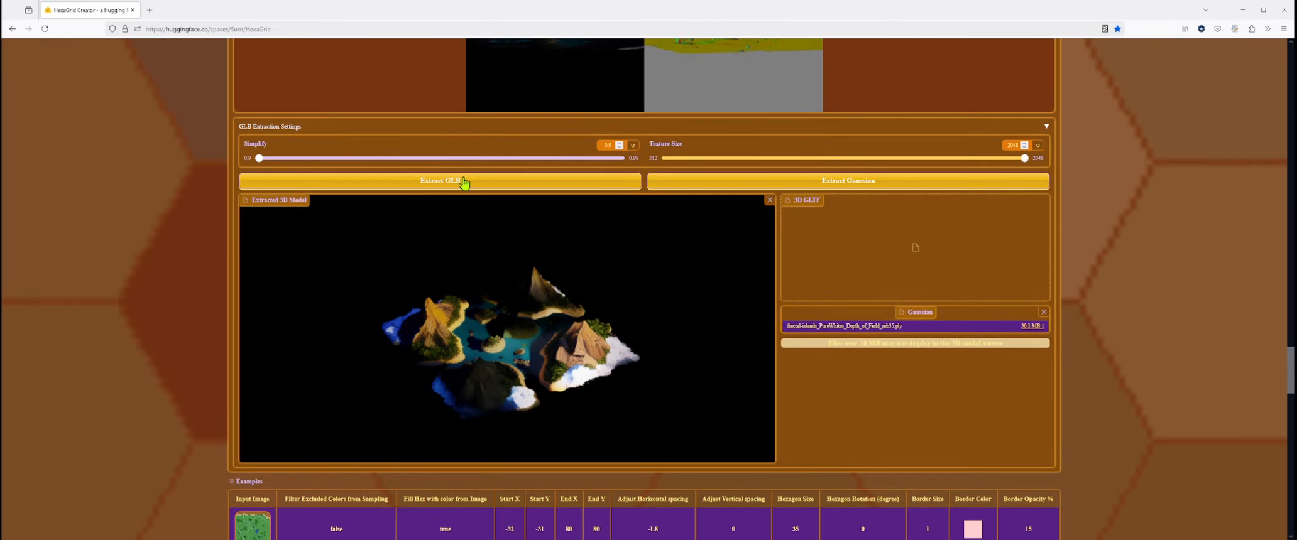
left_click_drag(498, 359, 644, 355)
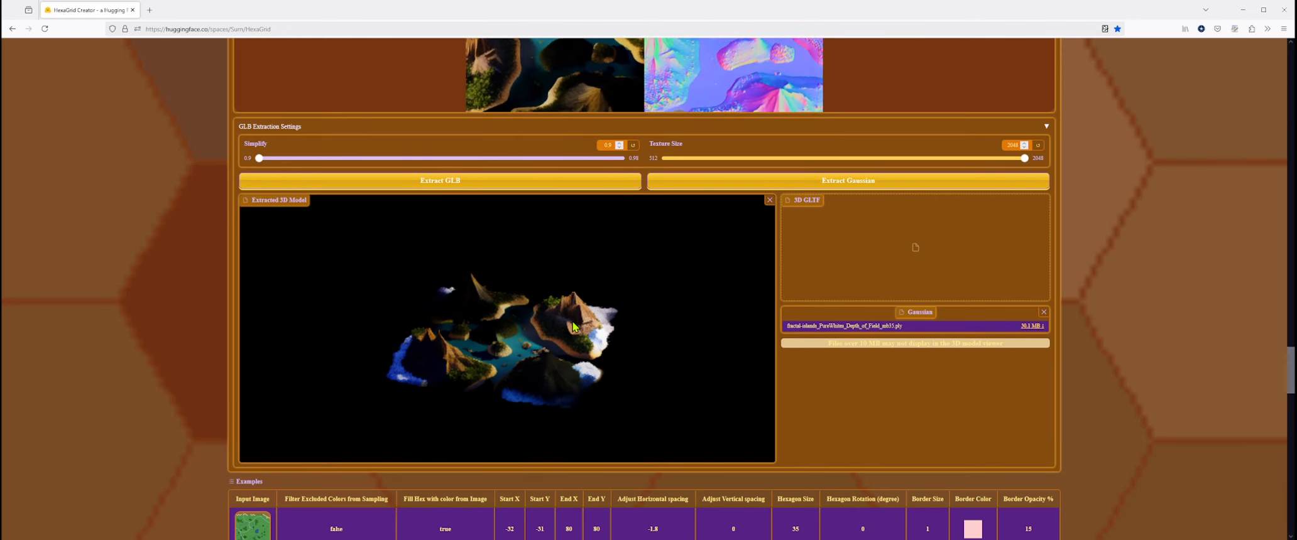
scroll(493, 347, "up", 5)
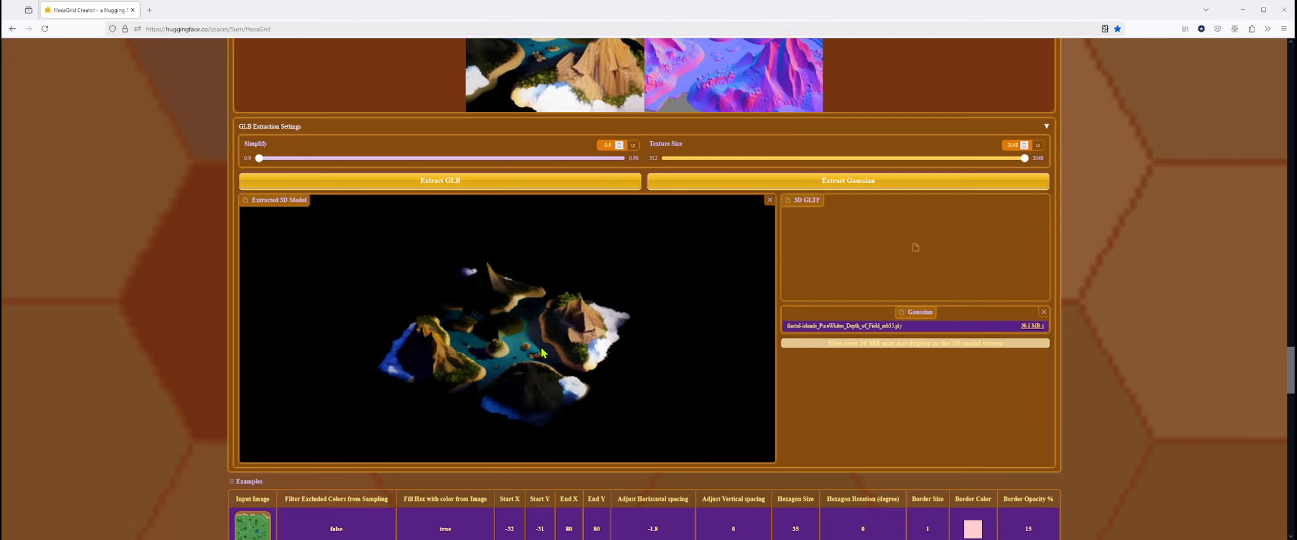
scroll(491, 345, "up", 3)
left_click_drag(488, 346, 665, 348)
scroll(659, 344, "down", 10)
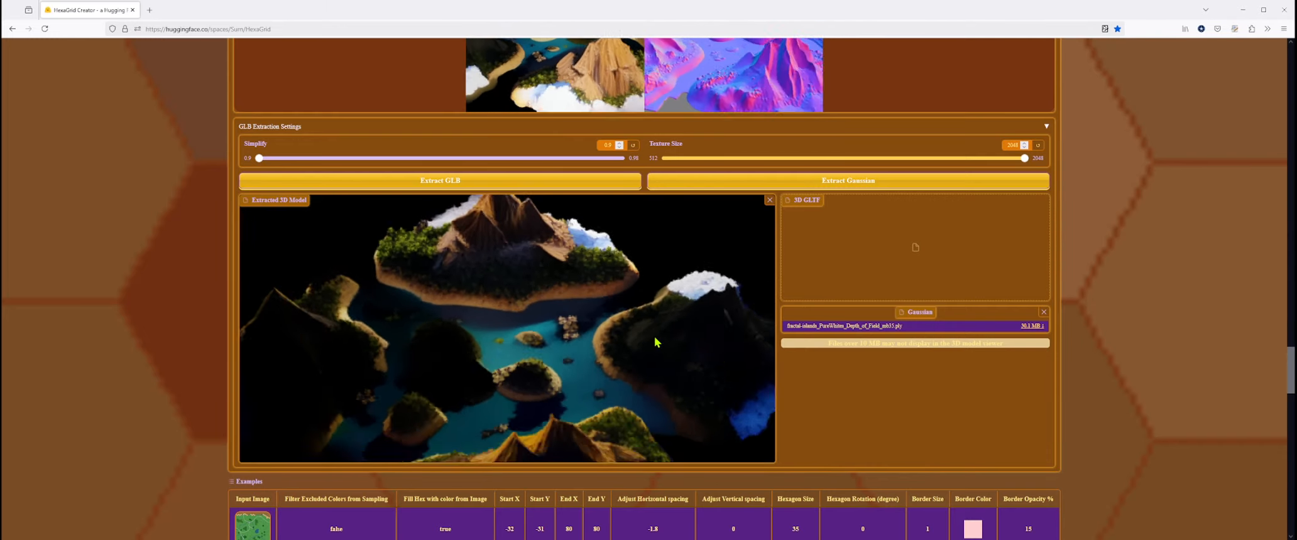
left_click_drag(474, 349, 364, 345)
left_click_drag(490, 362, 702, 354)
scroll(498, 375, "up", 6)
scroll(578, 376, "down", 5)
scroll(697, 360, "down", 3)
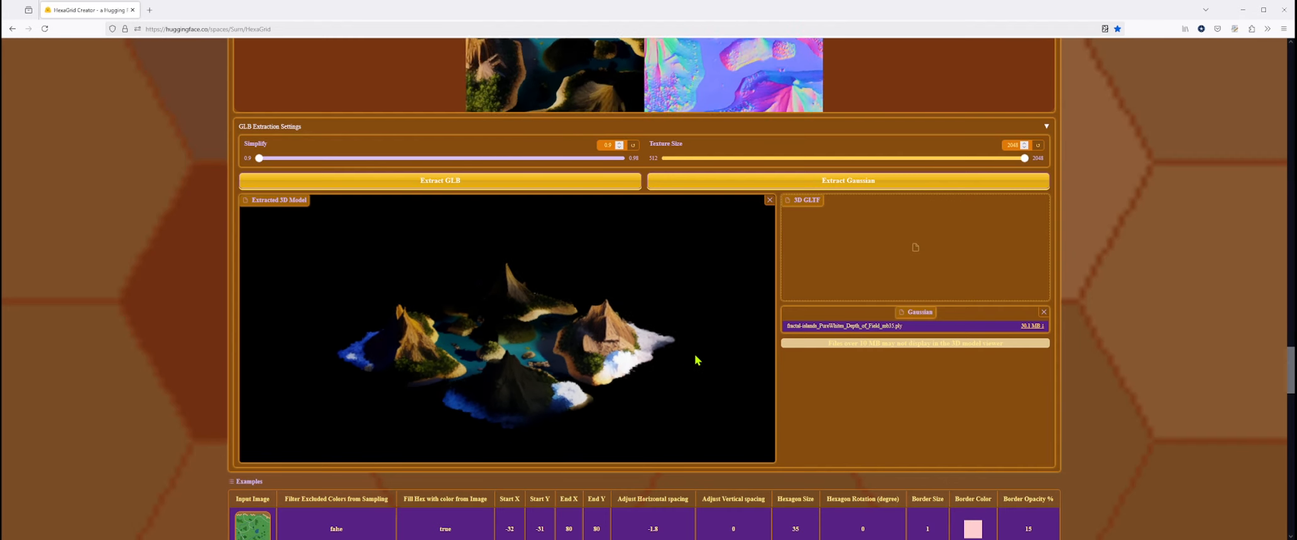
scroll(255, 463, "down", 2)
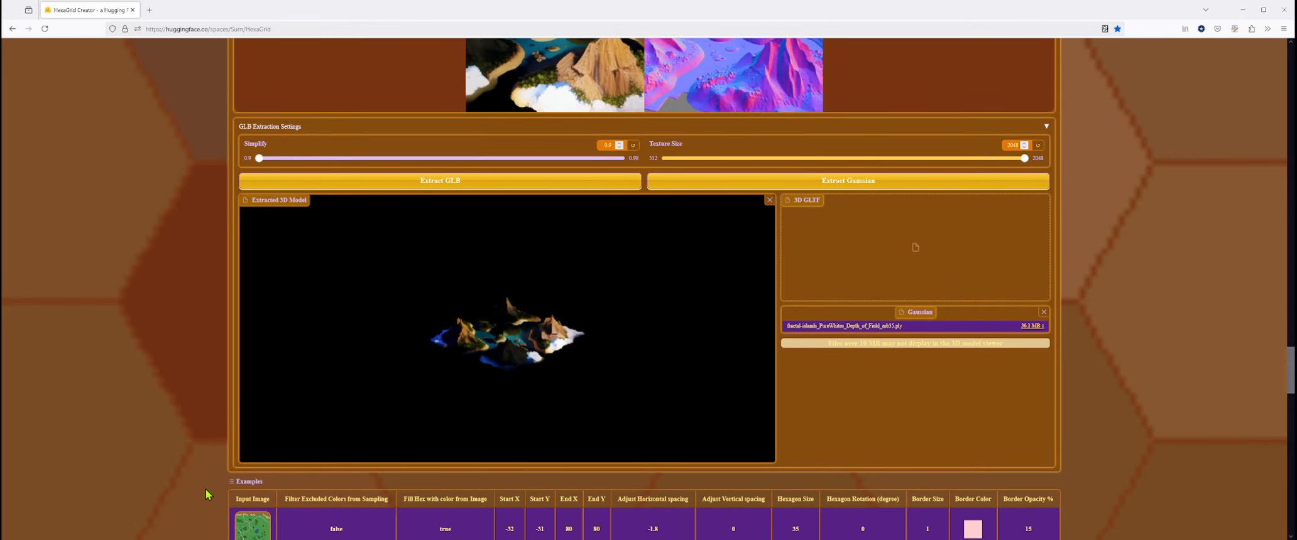
- Review the examples table and inspect the extracted island model from a low angle
scroll(248, 472, "down", 5)
scroll(510, 361, "up", 6)
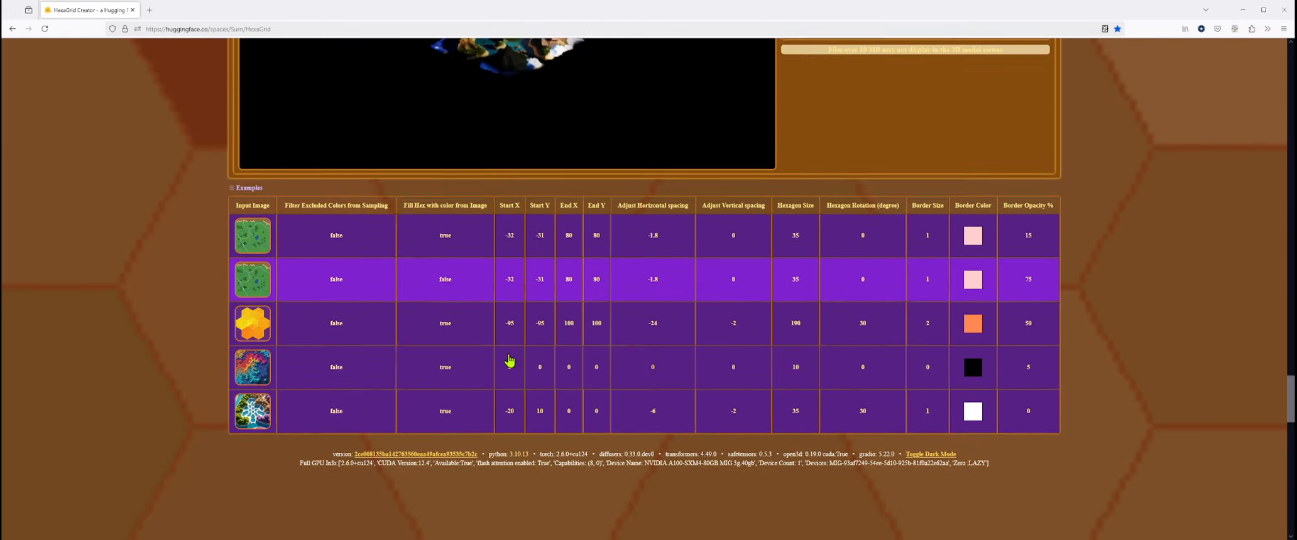
scroll(520, 375, "up", 8)
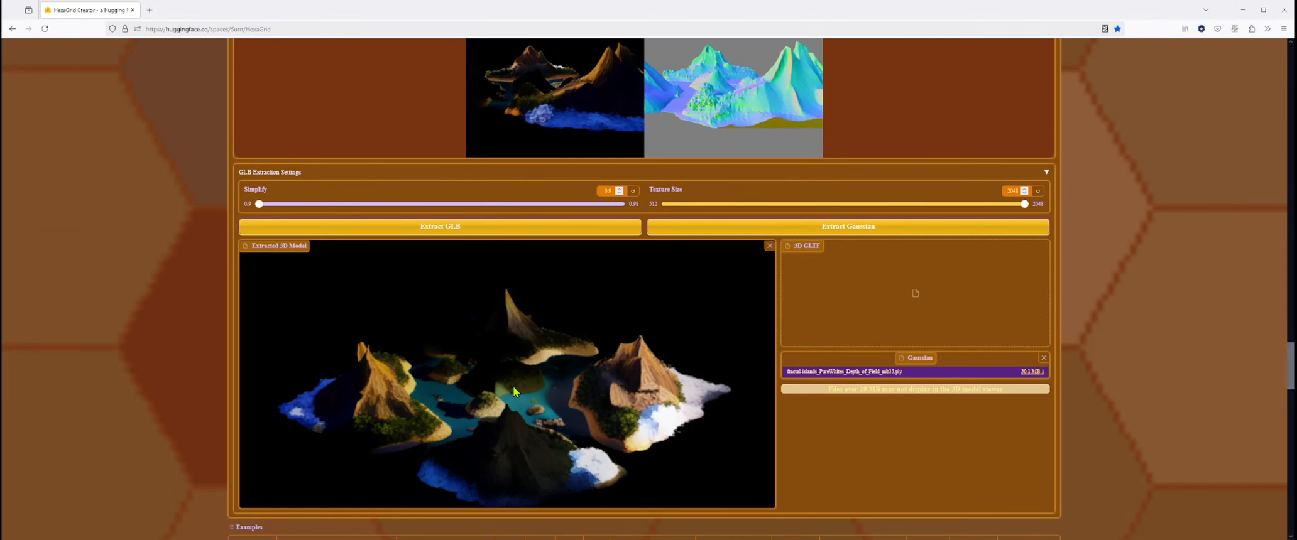
left_click_drag(555, 389, 681, 364)
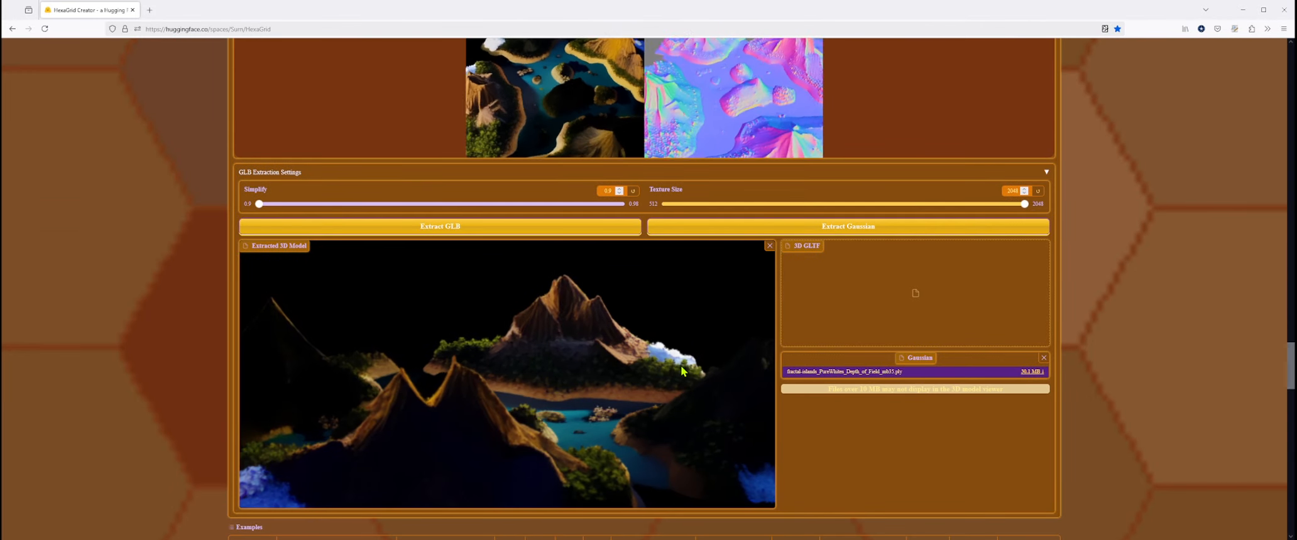
scroll(679, 364, "down", 5)
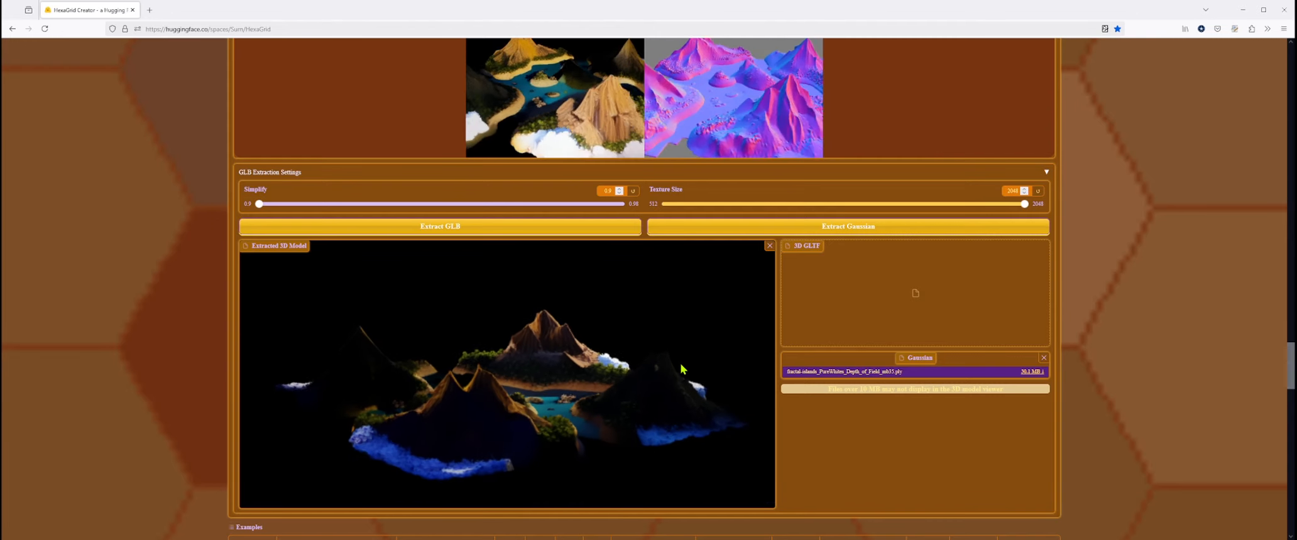
- Open the account menu to check the Zero GPU usage quota
scroll(1282, 312, "up", 15)
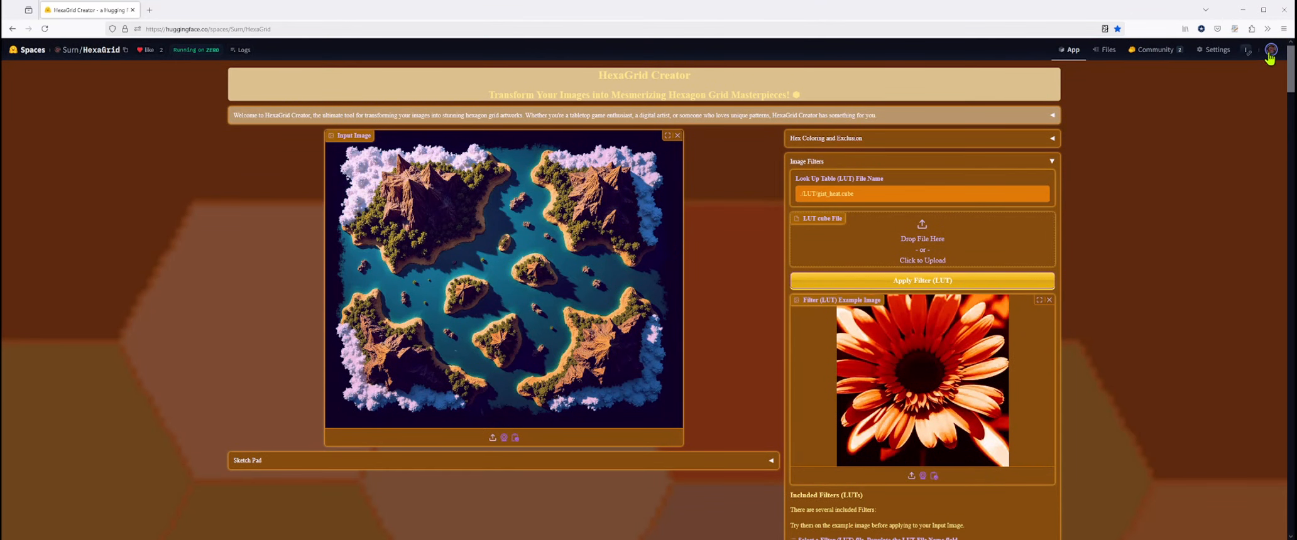
left_click(1270, 51)
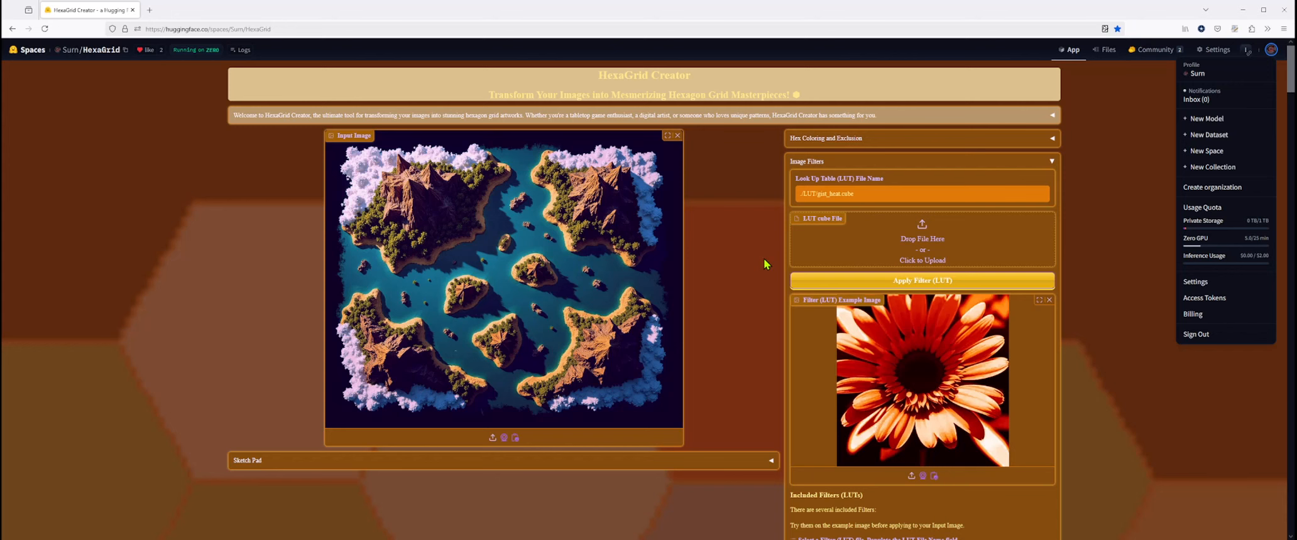
- Expand and collapse the AI image generation options, and review the advanced hexagon settings and the image with margins
scroll(698, 345, "down", 2)
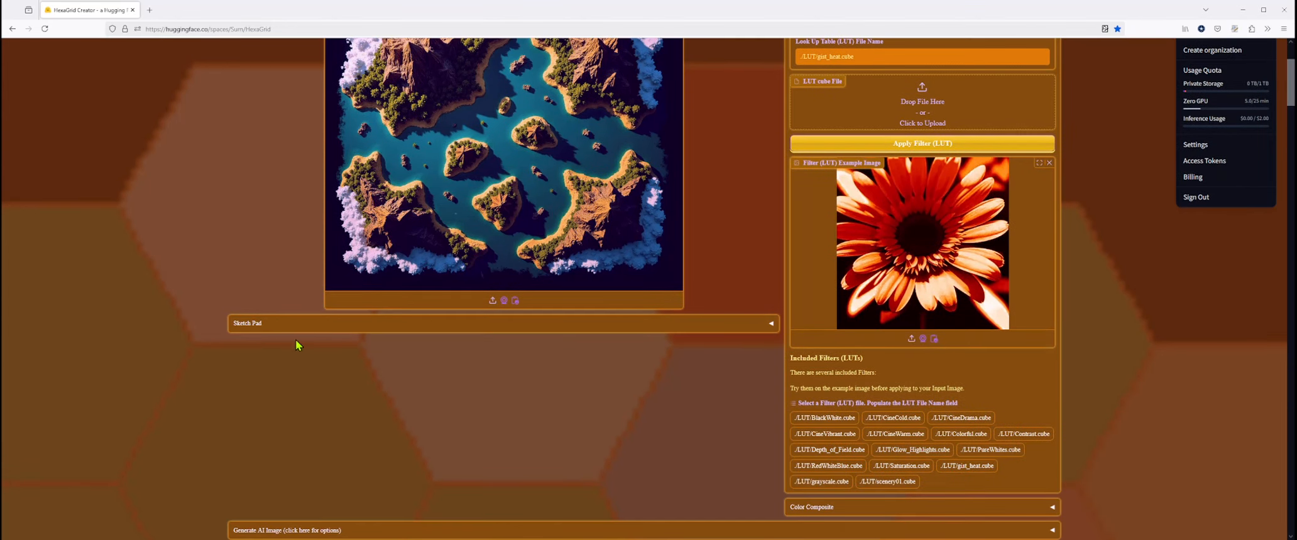
scroll(298, 358, "down", 3)
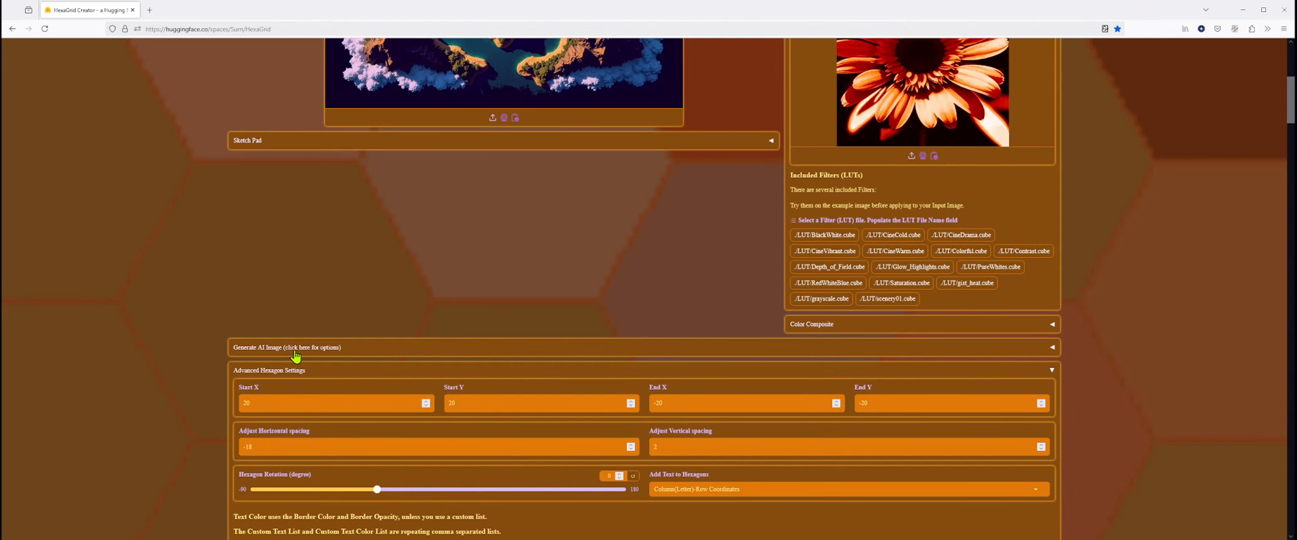
left_click(296, 352)
left_click(296, 352)
scroll(500, 352, "down", 10)
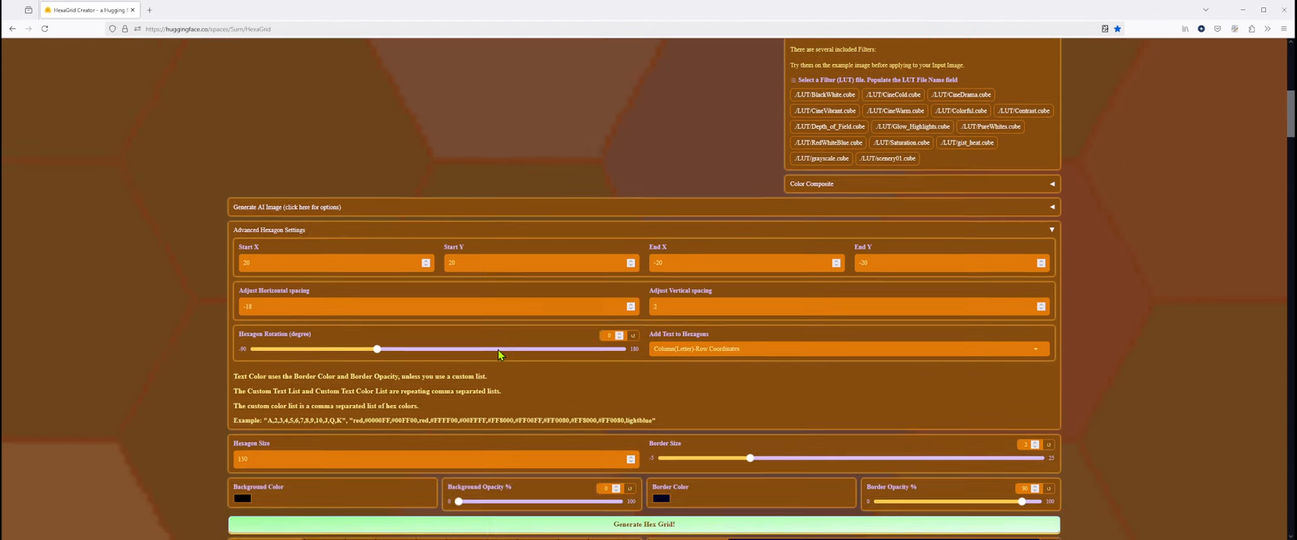
scroll(501, 358, "down", 15)
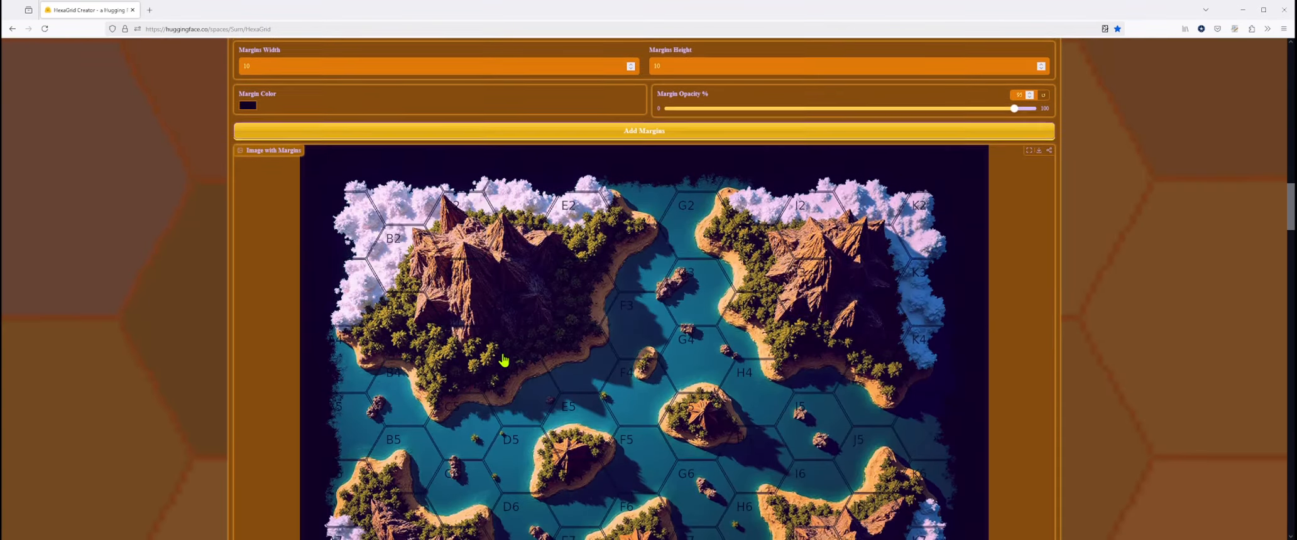
- Review the depth map and 3D asset video again, and tilt the extracted model to view the islands from above
scroll(579, 347, "down", 6)
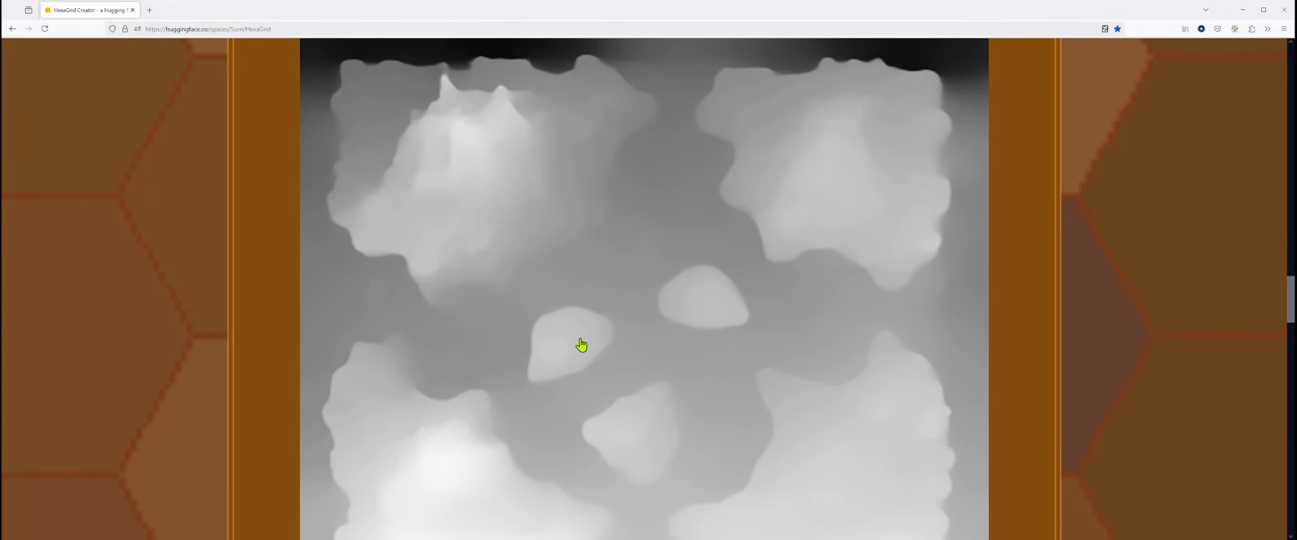
scroll(580, 344, "up", 4)
scroll(581, 345, "down", 10)
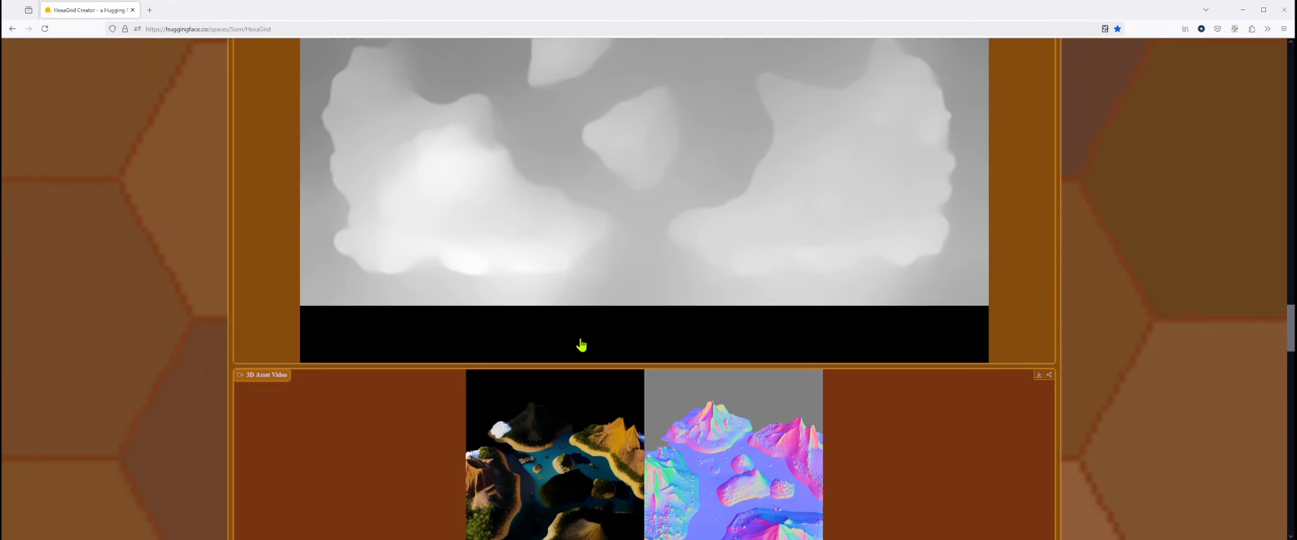
scroll(581, 345, "down", 2)
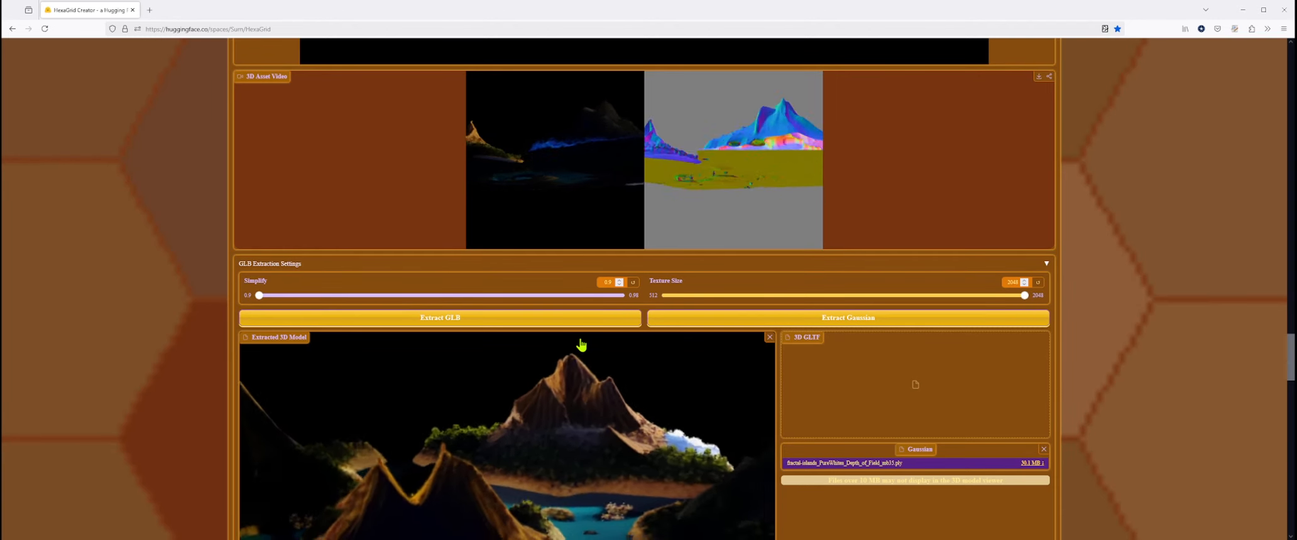
mouse_move(553, 435)
left_mouse_down()
mouse_move(511, 483)
mouse_move(477, 475)
mouse_move(525, 430)
mouse_move(562, 426)
left_mouse_up()
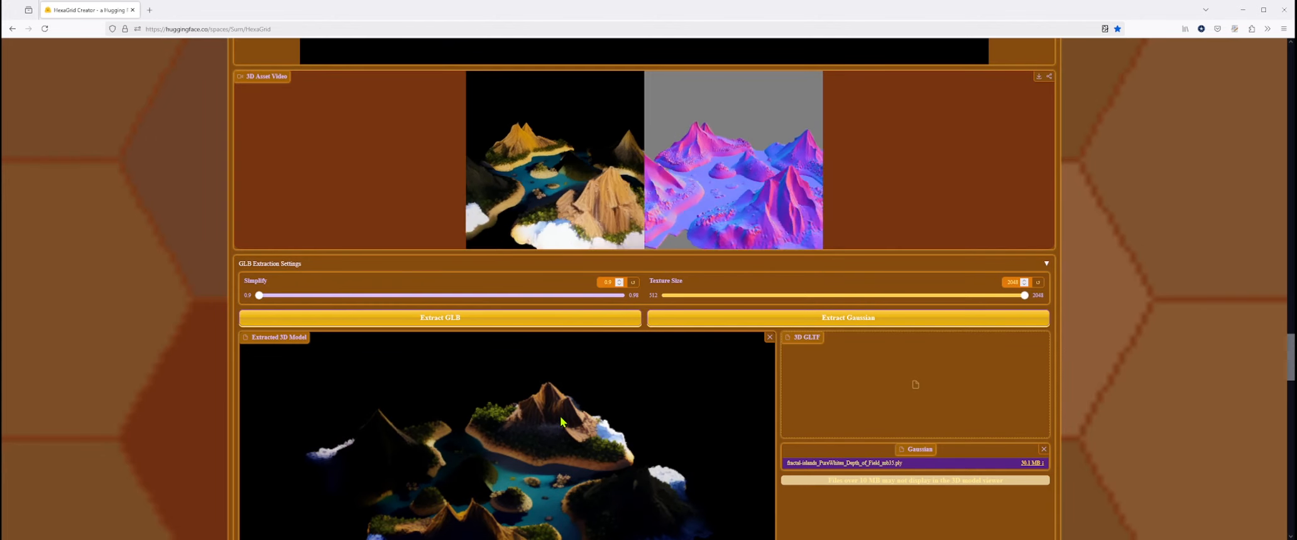
scroll(966, 357, "up", 20)
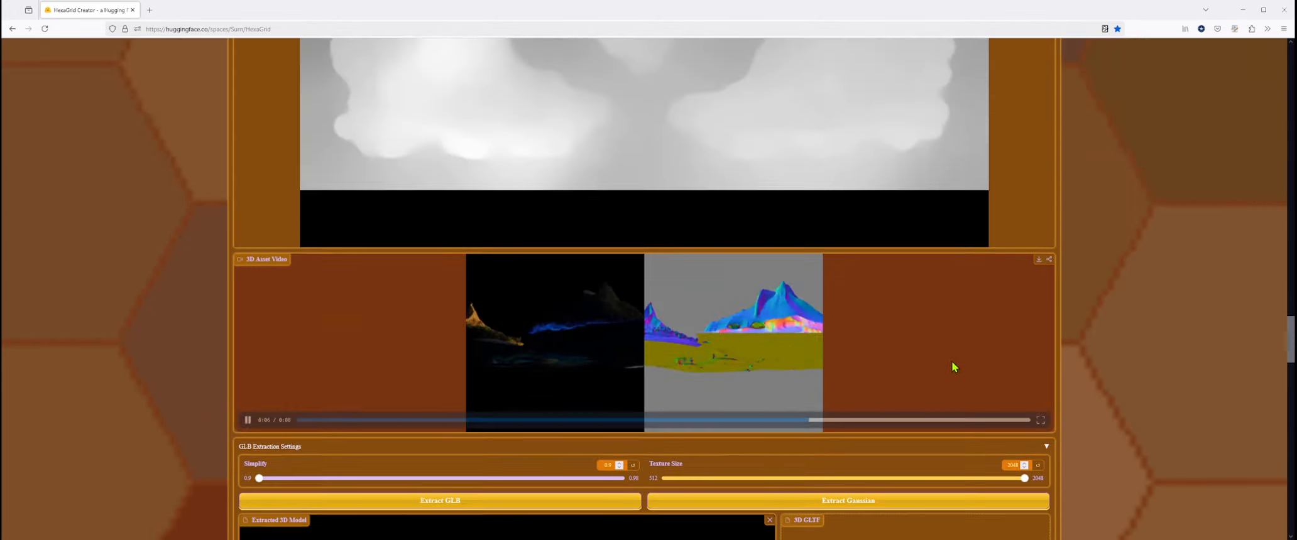
- Compare the hex-labelled image with margins against the 3D generation settings, asset video and extracted model
scroll(868, 363, "up", 3)
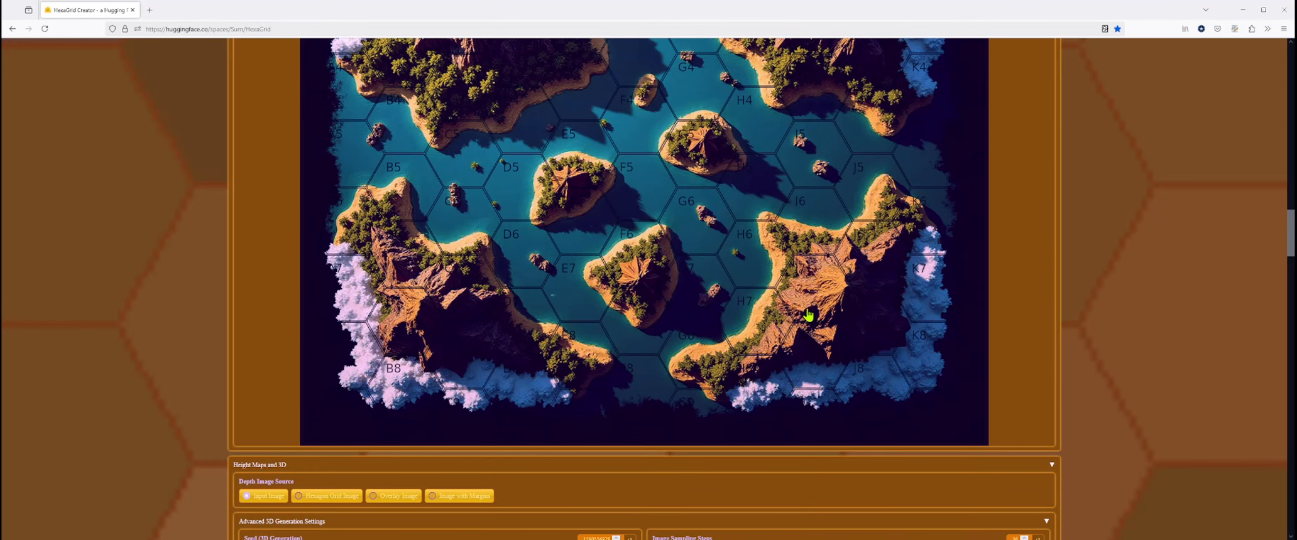
scroll(800, 318, "up", 2)
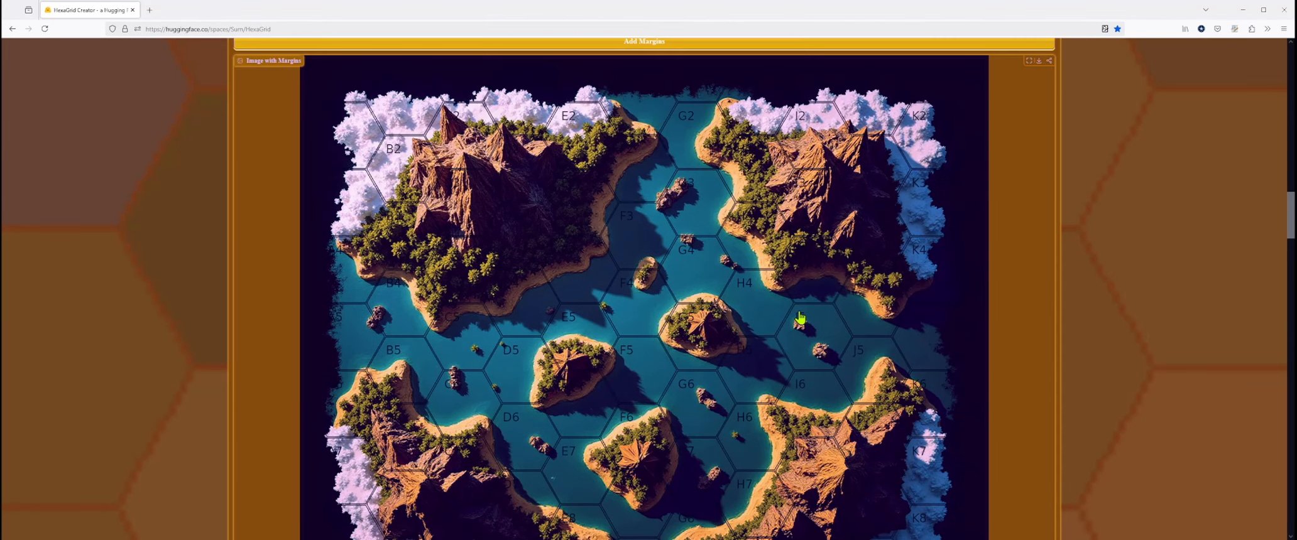
scroll(800, 318, "down", 18)
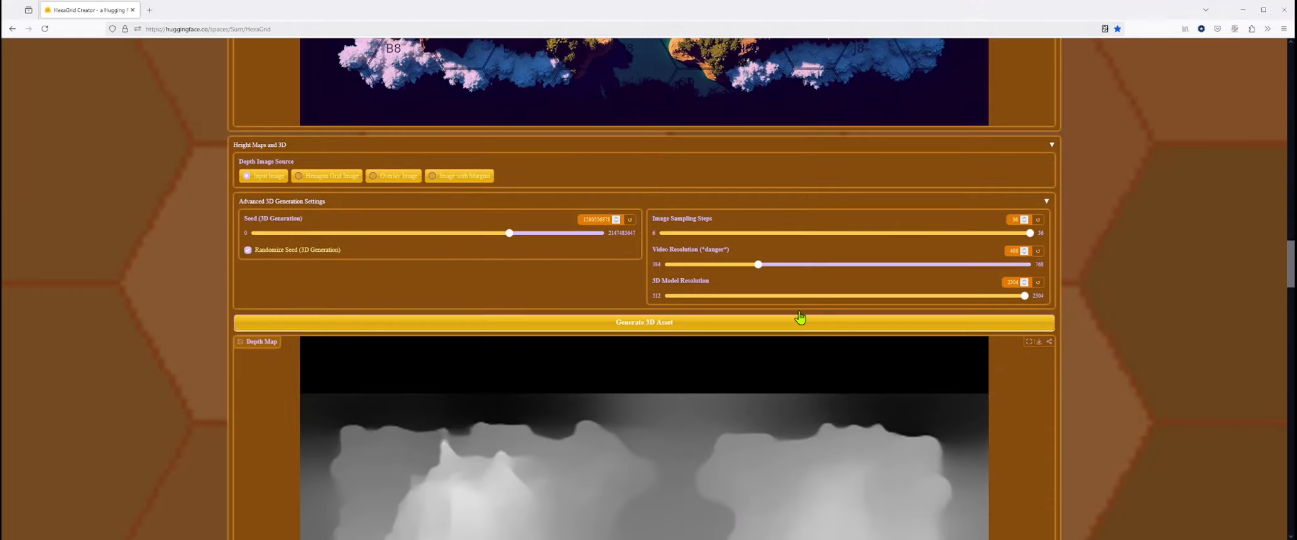
scroll(798, 312, "down", 8)
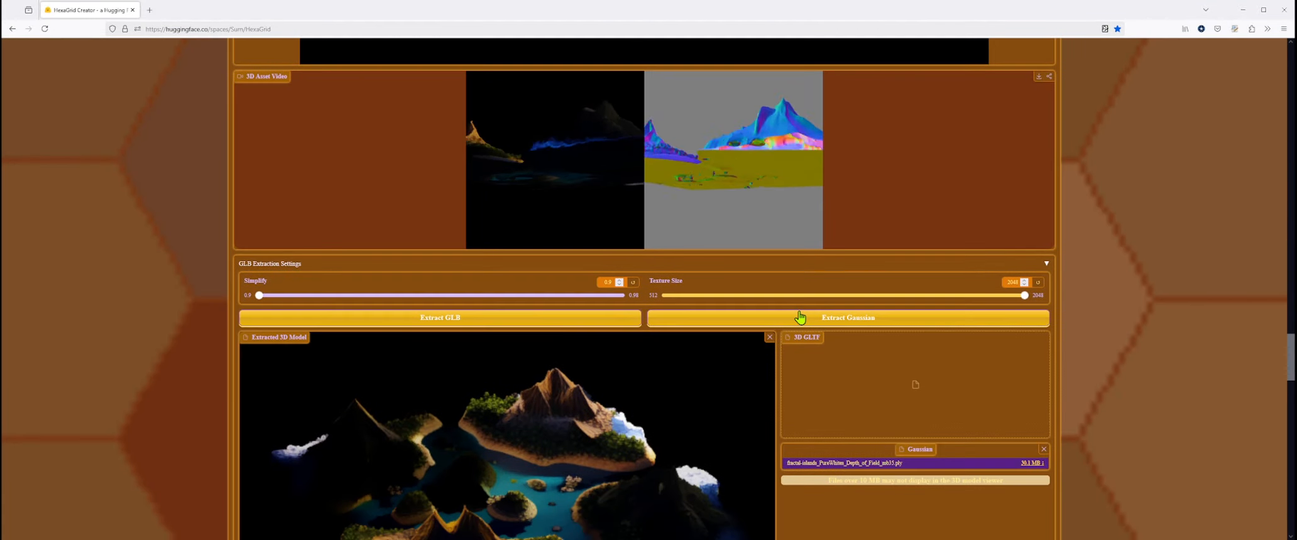
scroll(799, 313, "up", 3)
scroll(798, 313, "down", 3)
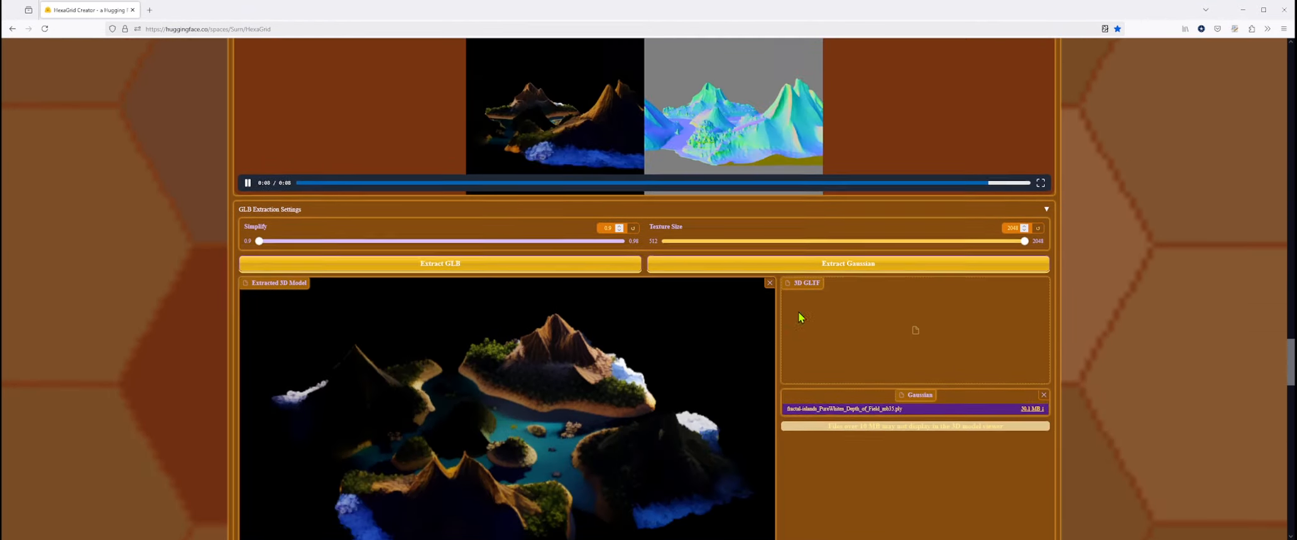
scroll(799, 312, "up", 9)
scroll(798, 312, "up", 10)
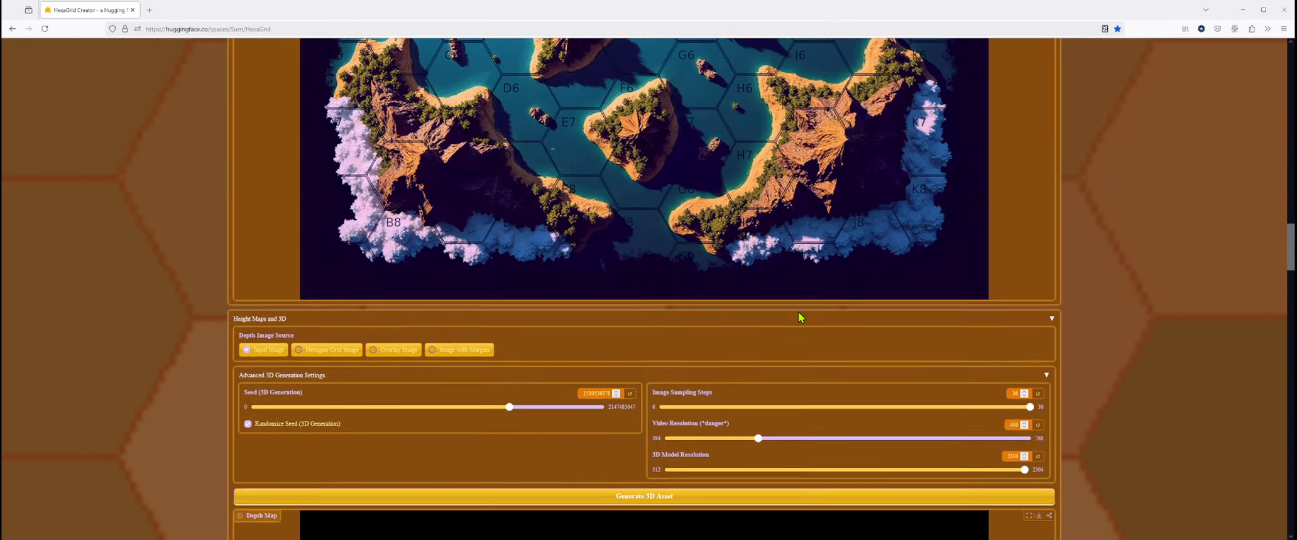
- Return to the input image and collapse the Image Filters section
scroll(798, 318, "up", 15)
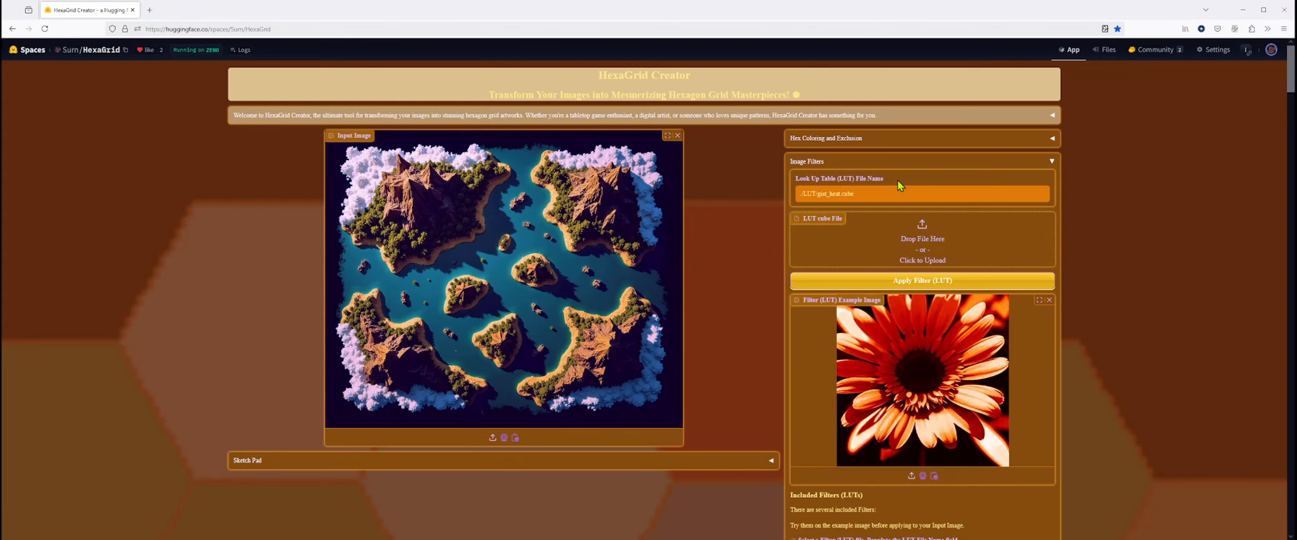
left_click(870, 163)
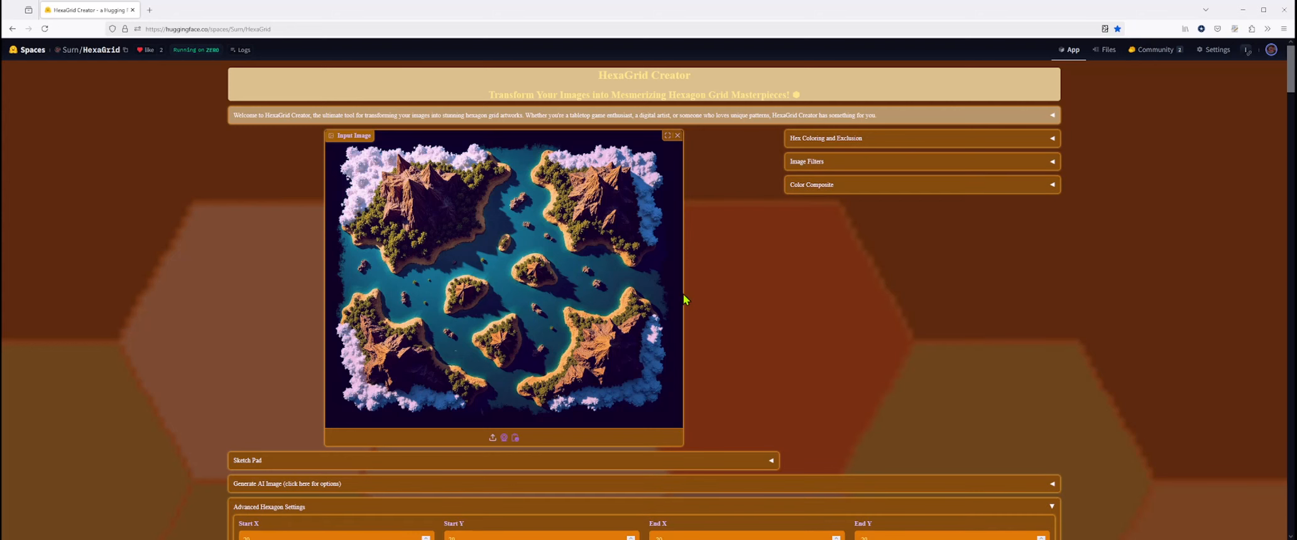
- Check the Zero GPU usage quota in the Hugging Face account menu, closing and reopening the menu once
left_click(1270, 53)
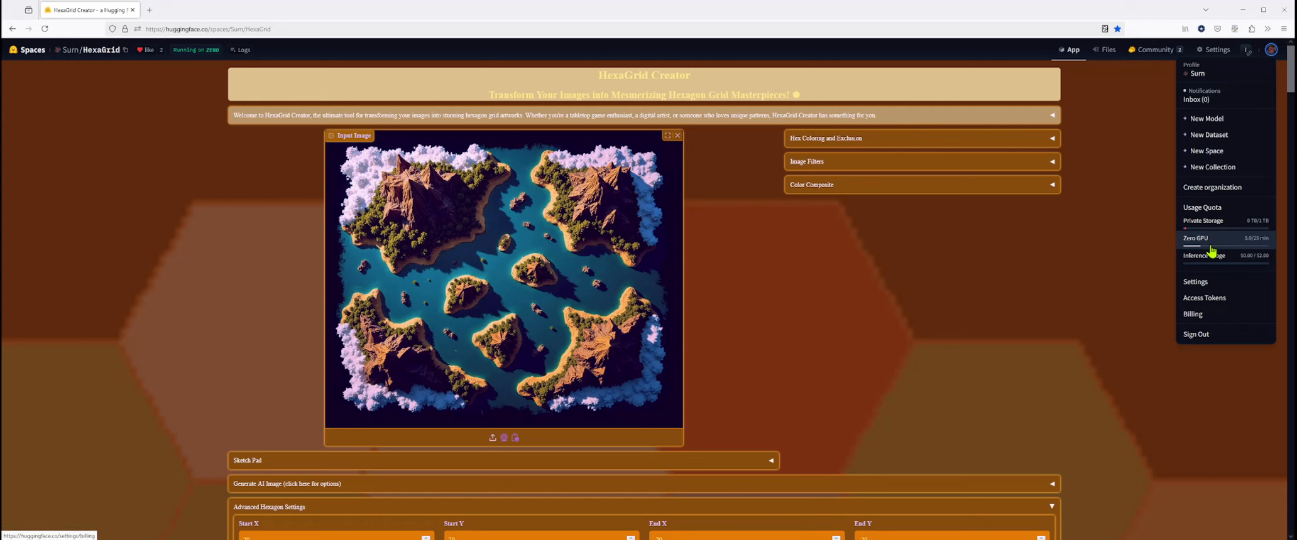
left_click(967, 292)
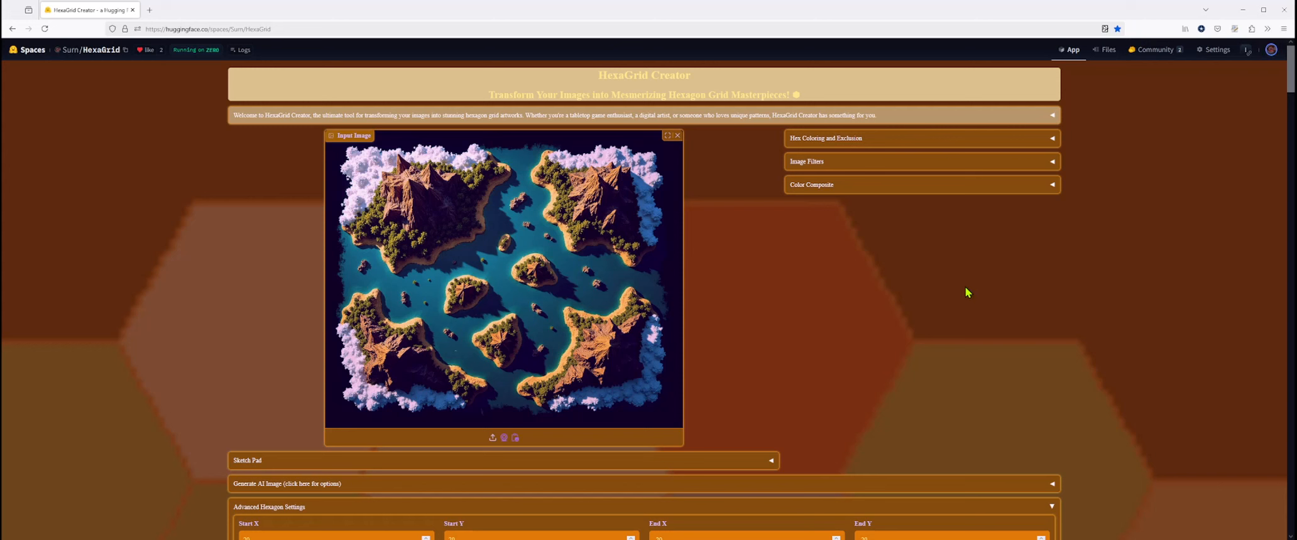
left_click(1270, 50)
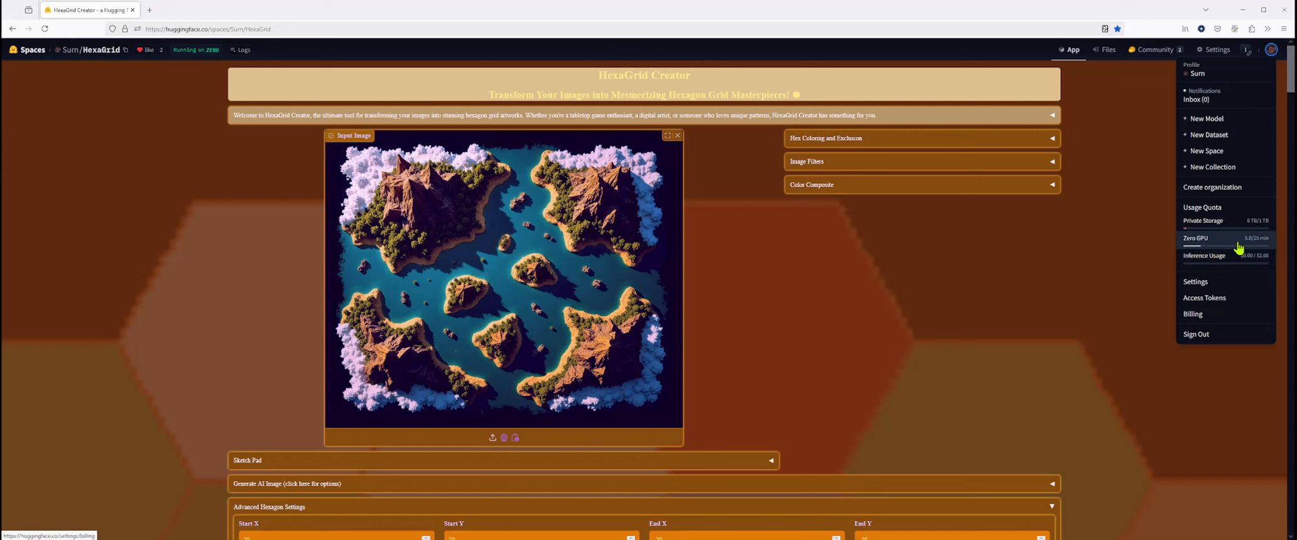
scroll(1021, 296, "down", 3)
scroll(1044, 291, "up", 3)
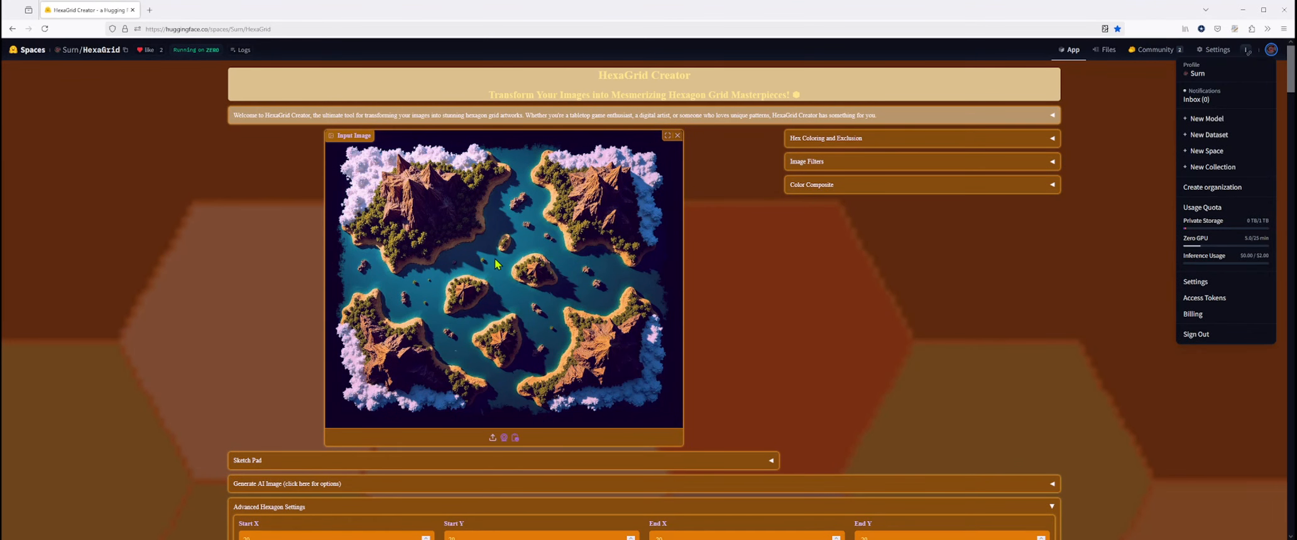
- Expand the AI image generation options to view the map and seed settings, collapse them, and return to the input image
scroll(819, 291, "down", 2)
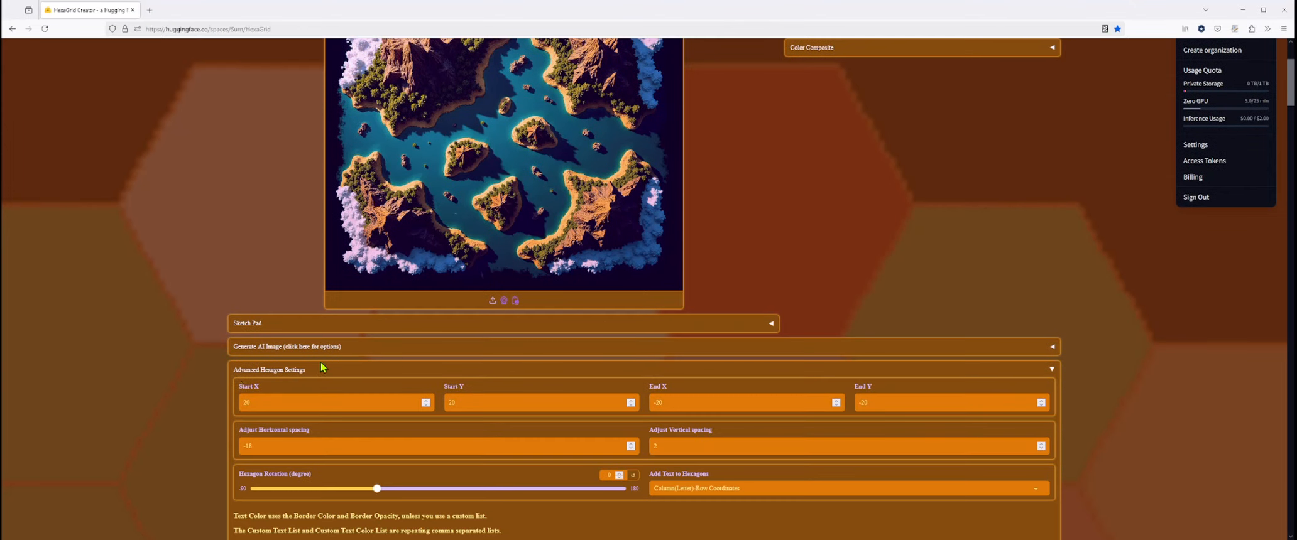
left_click(273, 352)
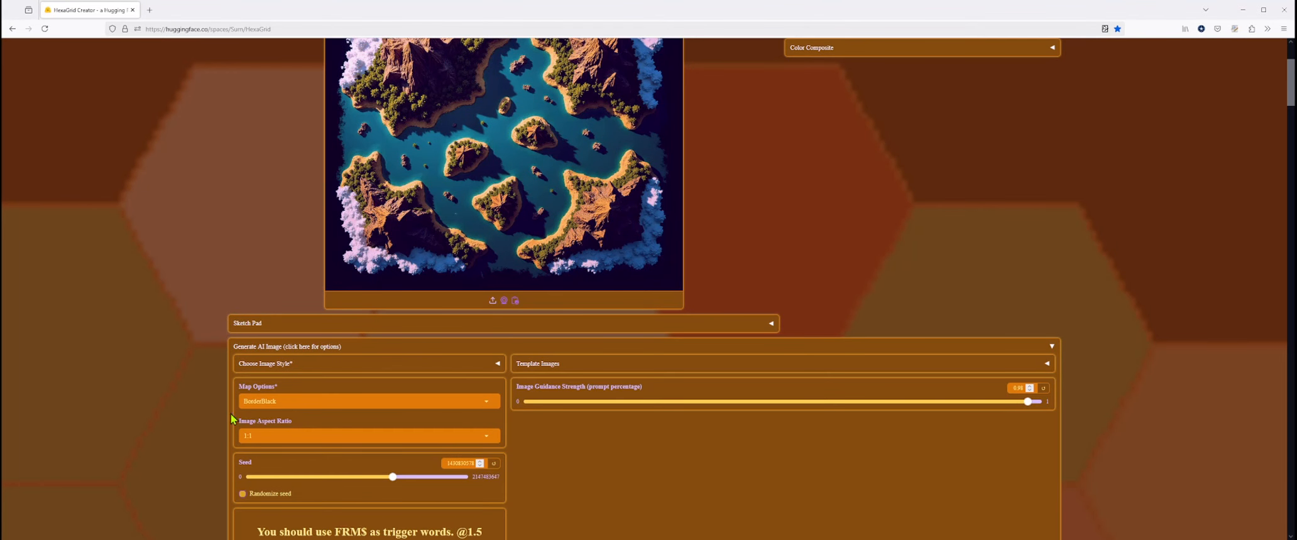
left_click(291, 351)
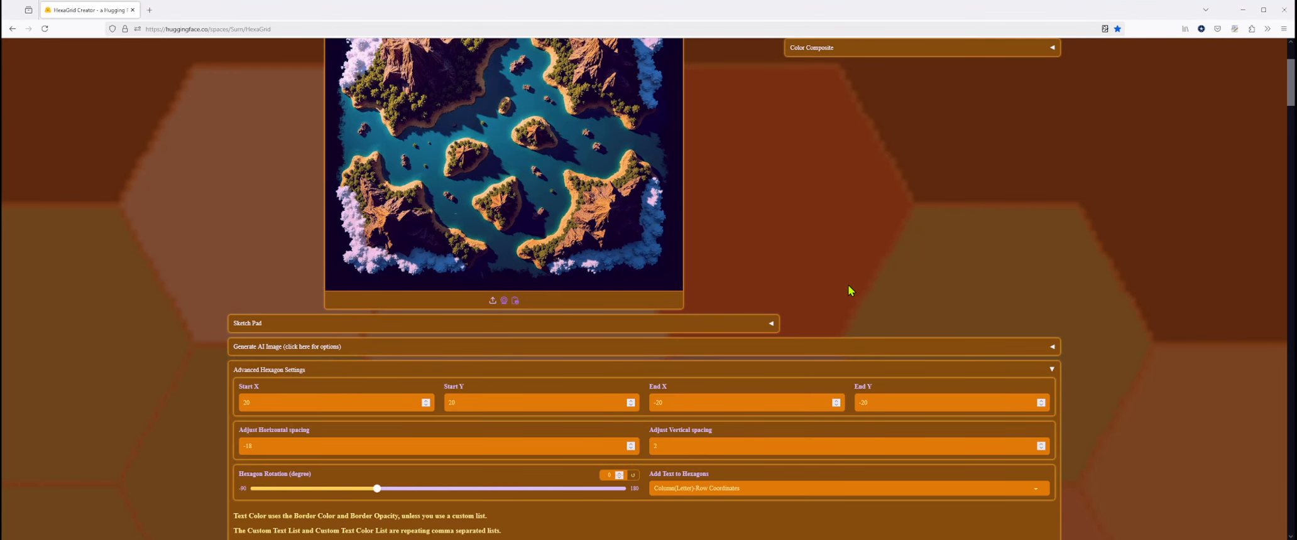
scroll(848, 266, "up", 2)
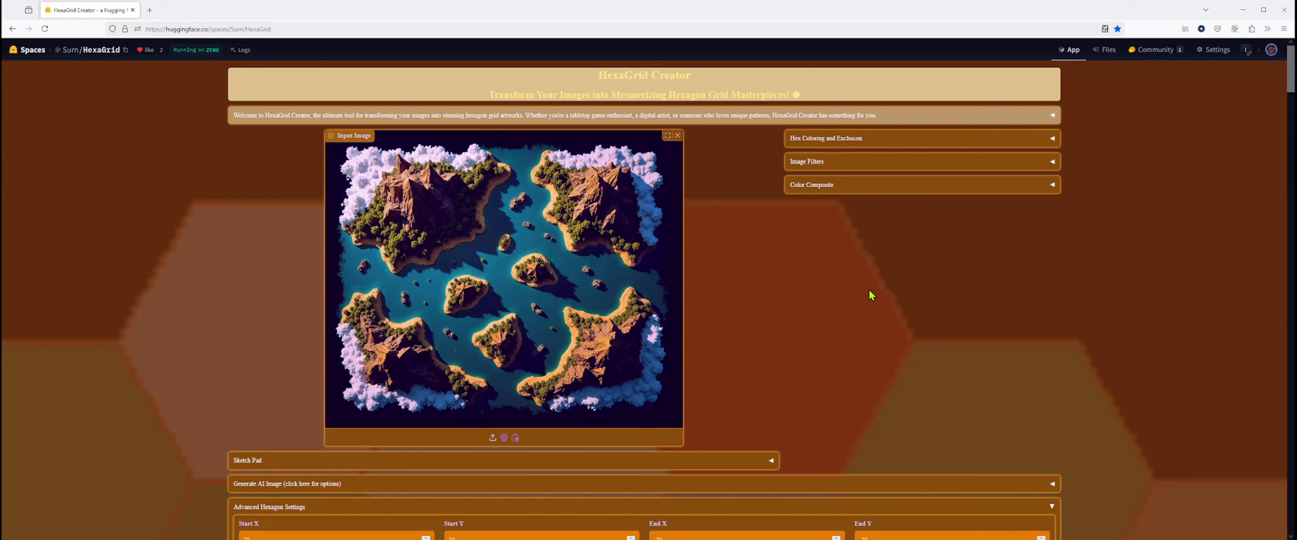